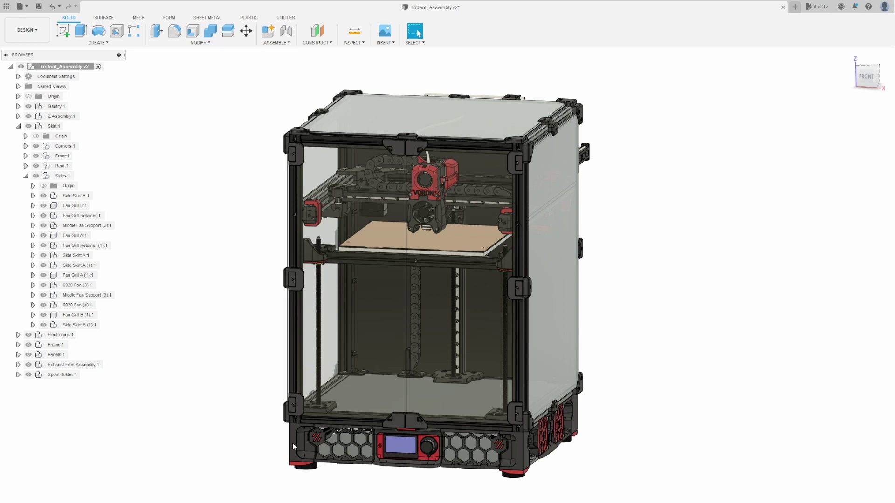
Find the Side Skirt A (1) part on the printer and save a copy that opens in its own tab
scroll(546, 502, up, 3)
shift+middle_drag(546, 502, 647, 452)
scroll(647, 452, down, 5)
scroll(472, 390, up, 4)
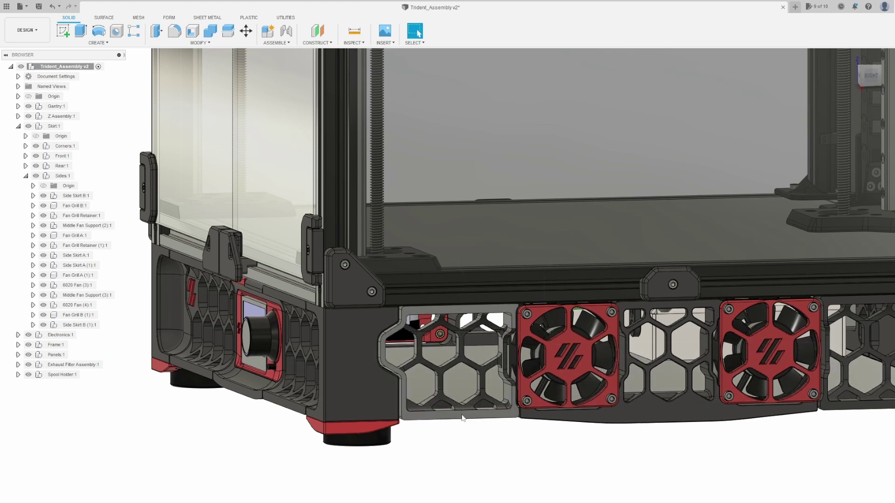
shift+middle_drag(462, 417, 522, 344)
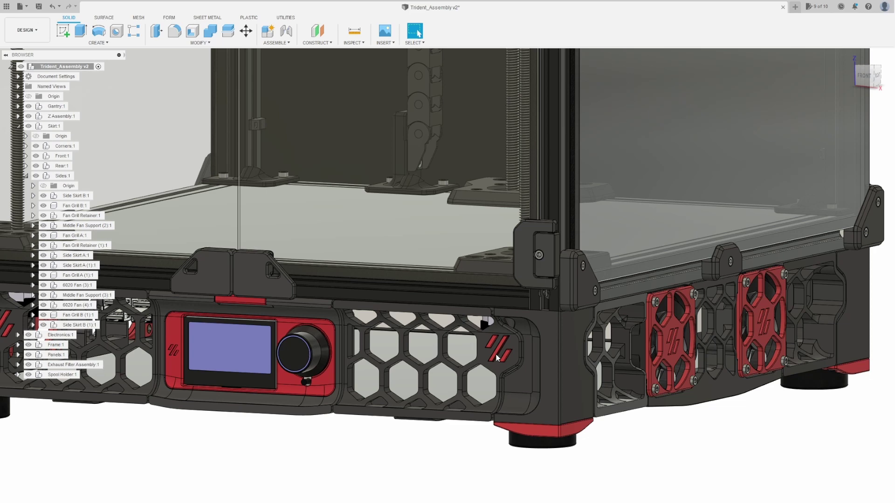
shift+middle_drag(608, 353, 582, 359)
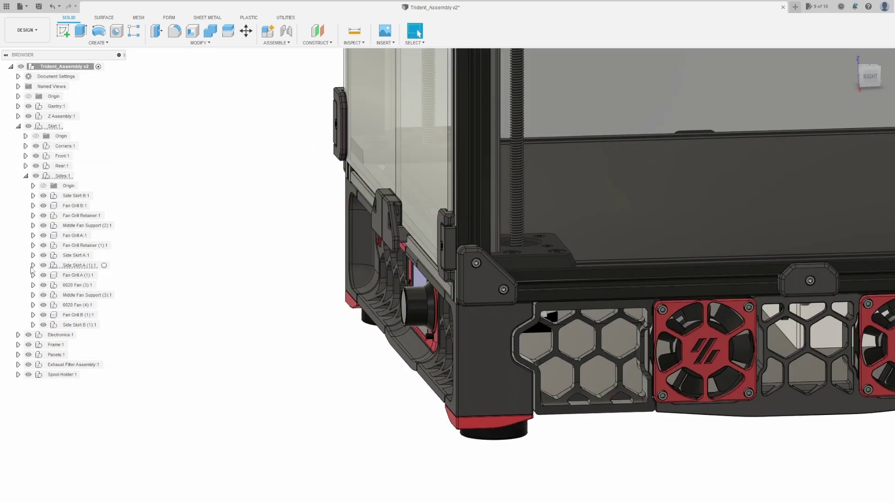
click(69, 267)
right_click(70, 271)
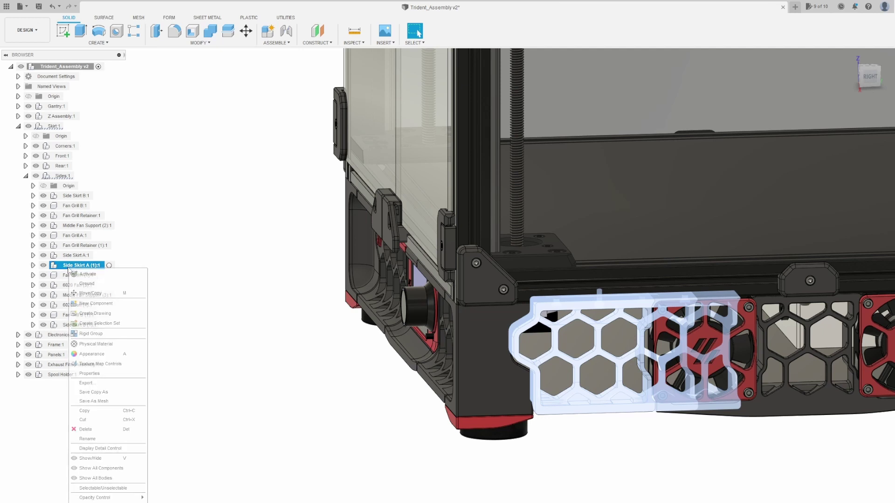
click(81, 393)
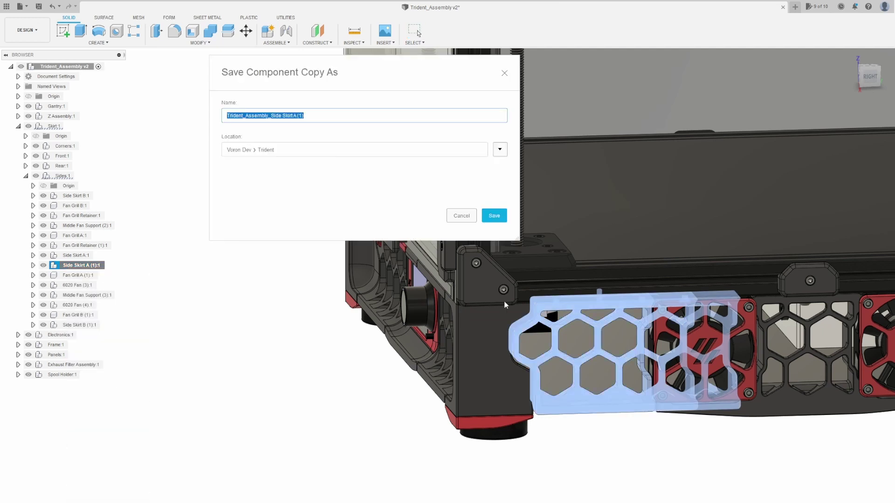
click(494, 216)
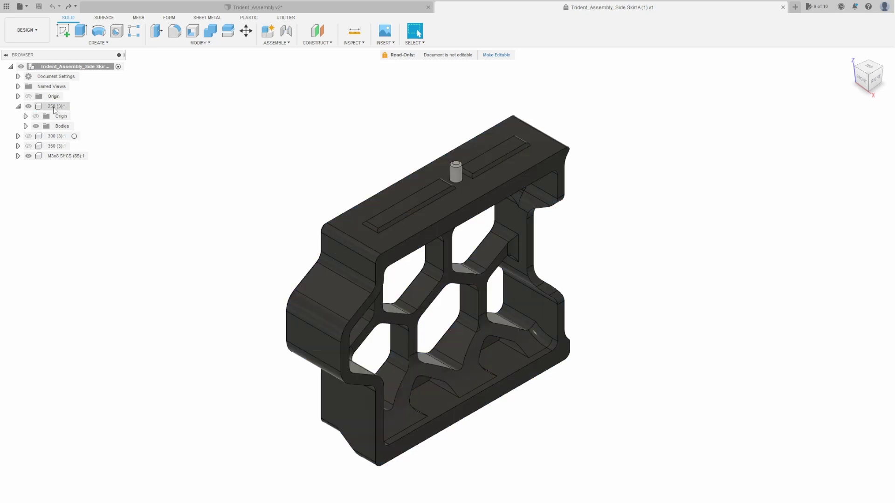
Activate the 250 (3) component and turn on Capture Design History for the copied design
click(75, 107)
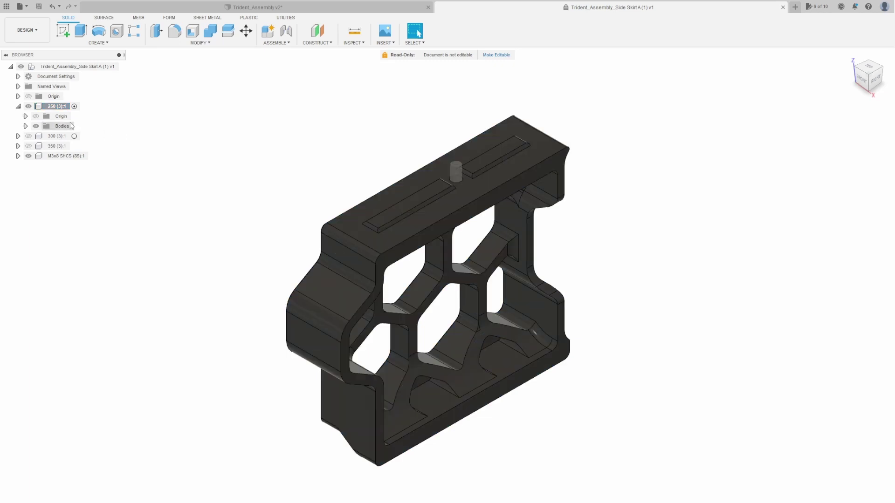
right_click(63, 66)
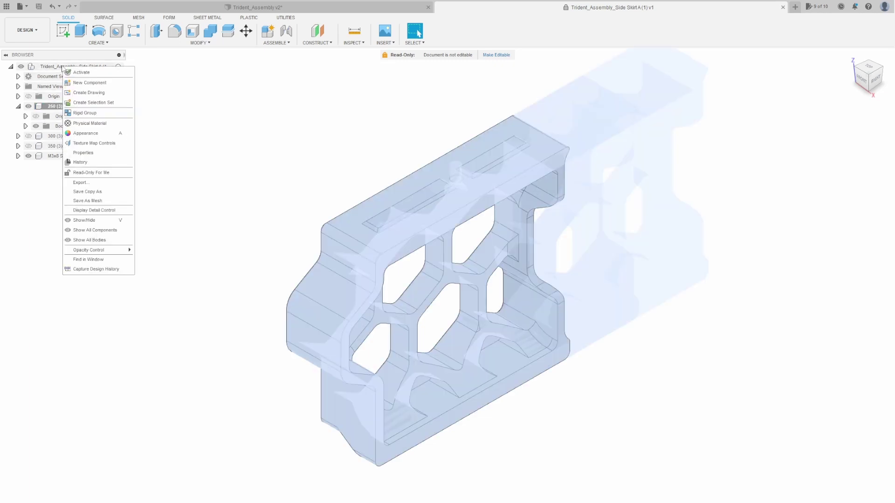
click(98, 269)
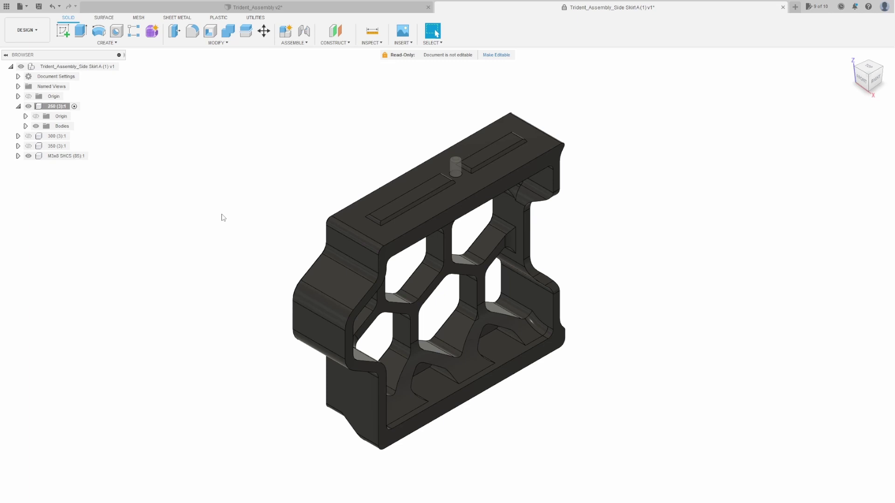
Isolate the 250 (3) component, expand its Bodies, and view the skirt flat from the left
right_click(60, 107)
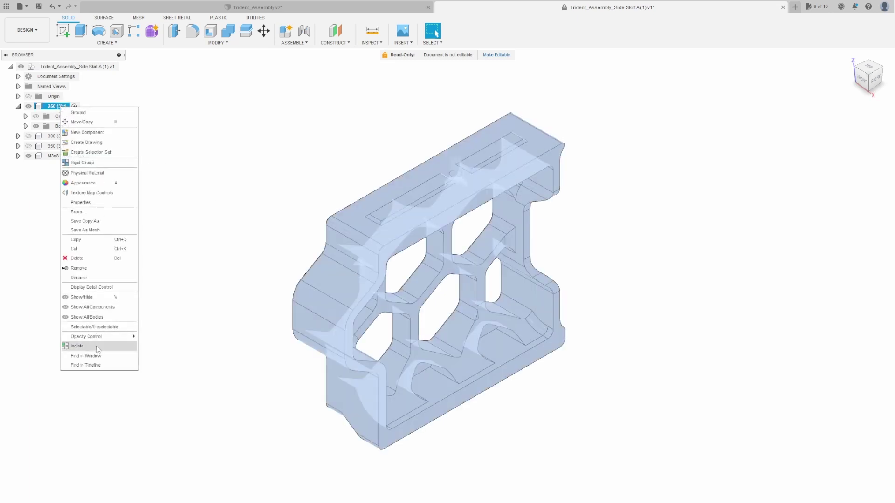
click(77, 346)
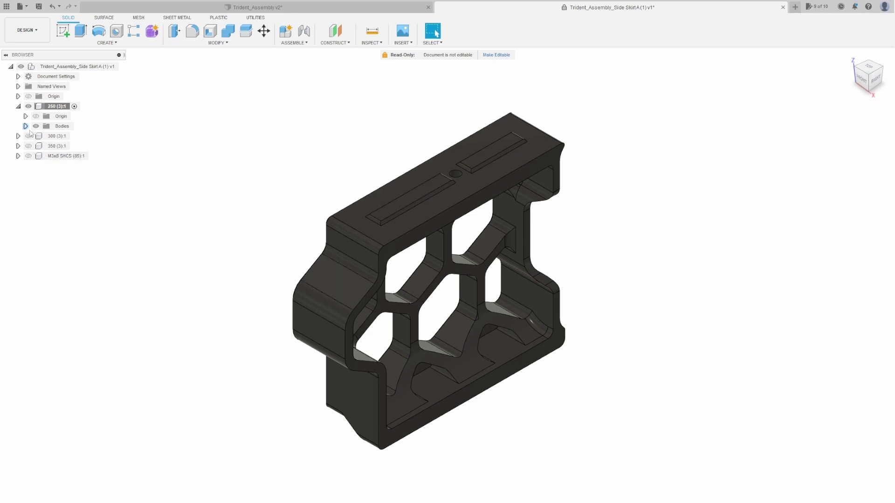
click(26, 126)
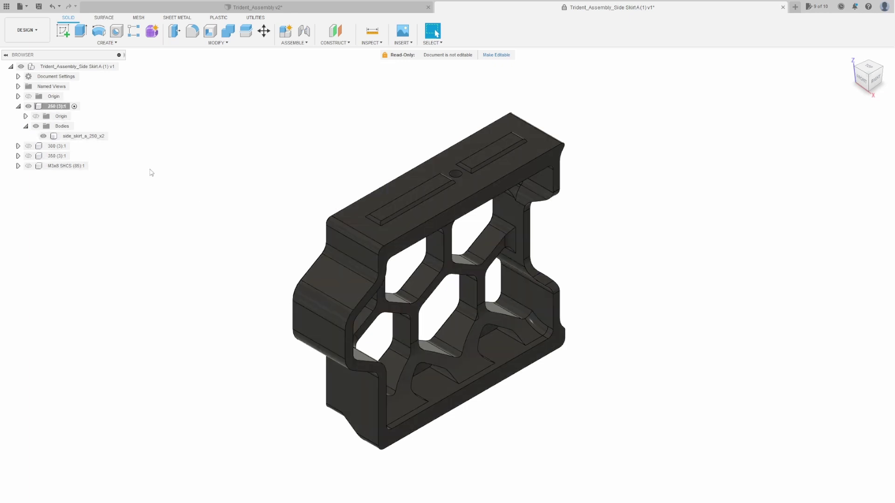
shift+middle_drag(162, 204, 256, 189)
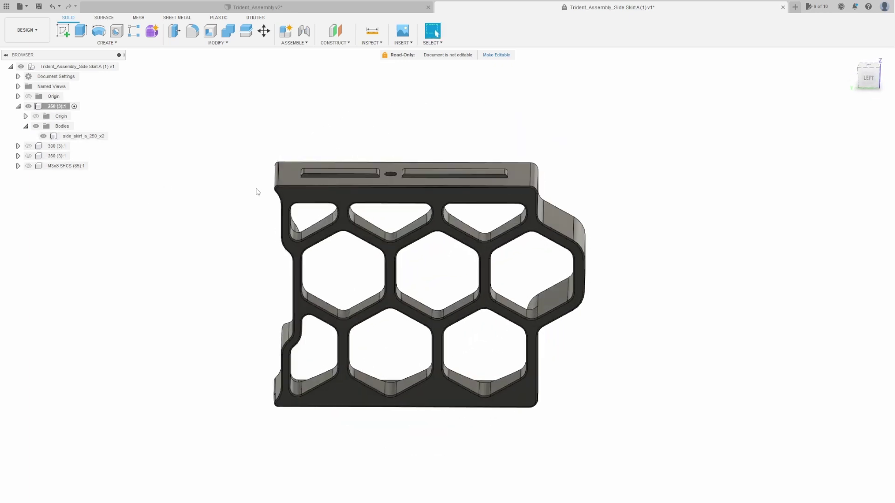
click(423, 178)
scroll(424, 178, up, 8)
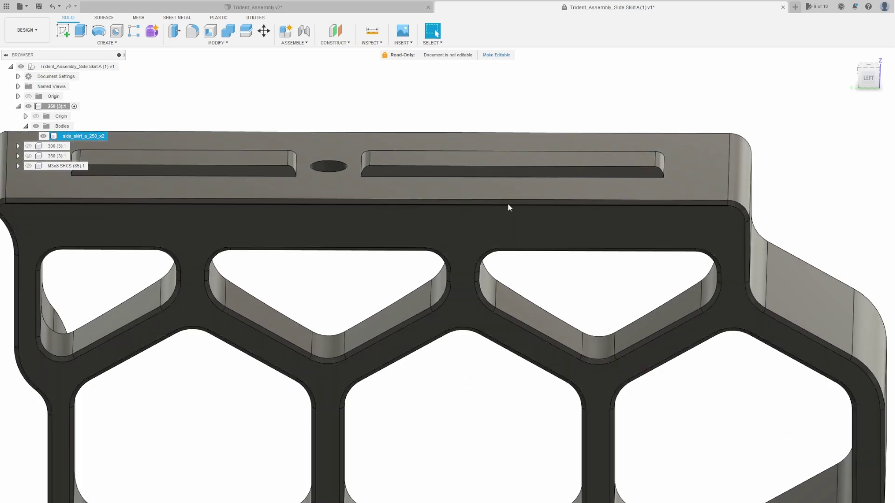
scroll(489, 175, down, 3)
scroll(490, 175, down, 2)
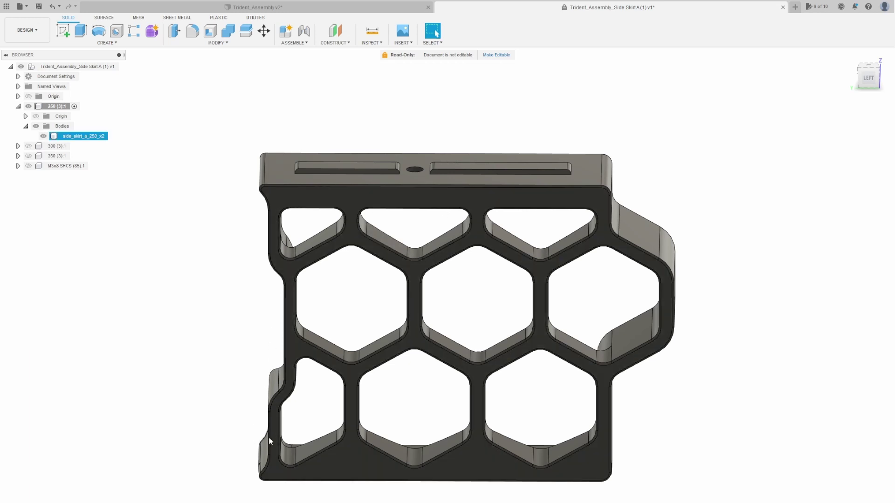
Create an offset construction plane on the skirt's front face
click(342, 198)
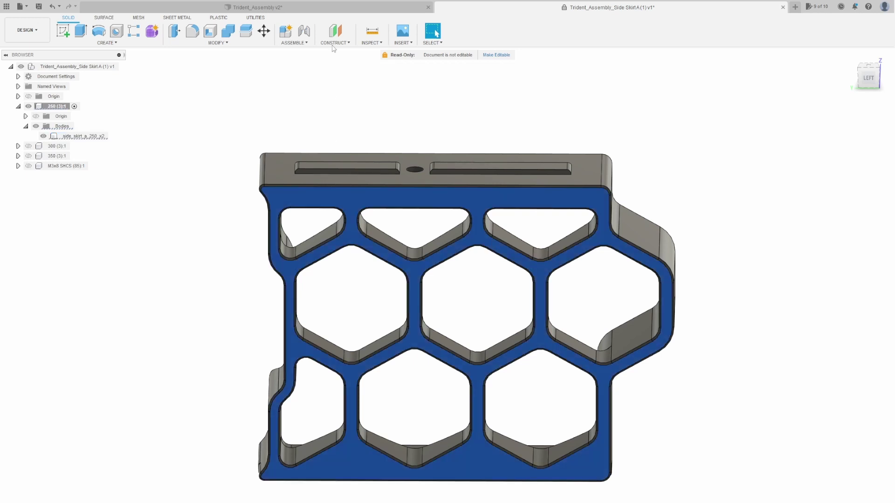
click(336, 32)
key(Return)
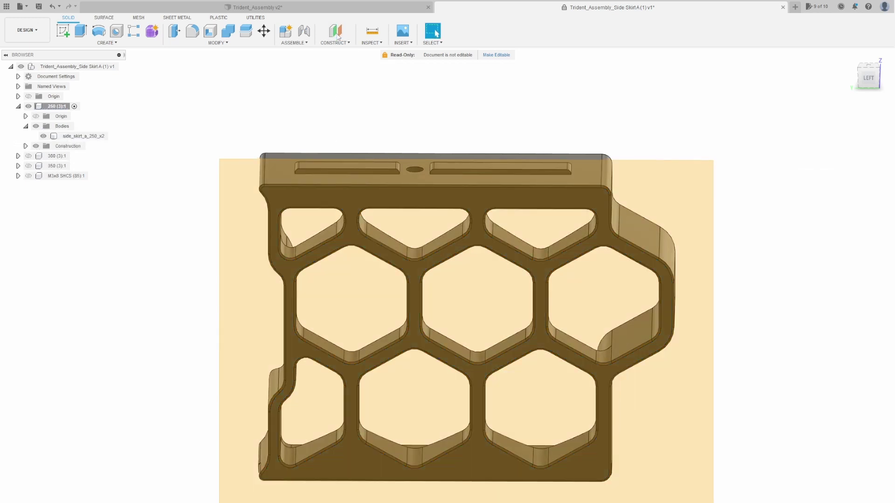
Sketch a 90 by 77 rectangle covering the whole panel on the new plane
click(552, 385)
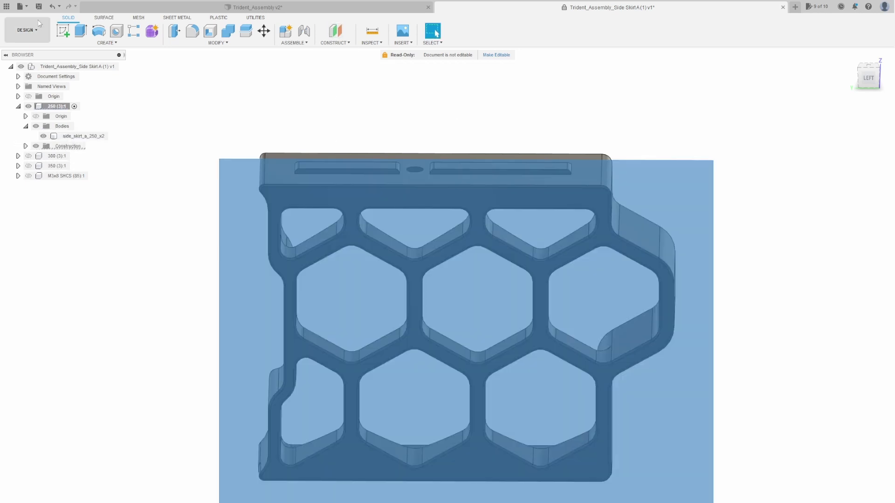
key(s)
click(865, 79)
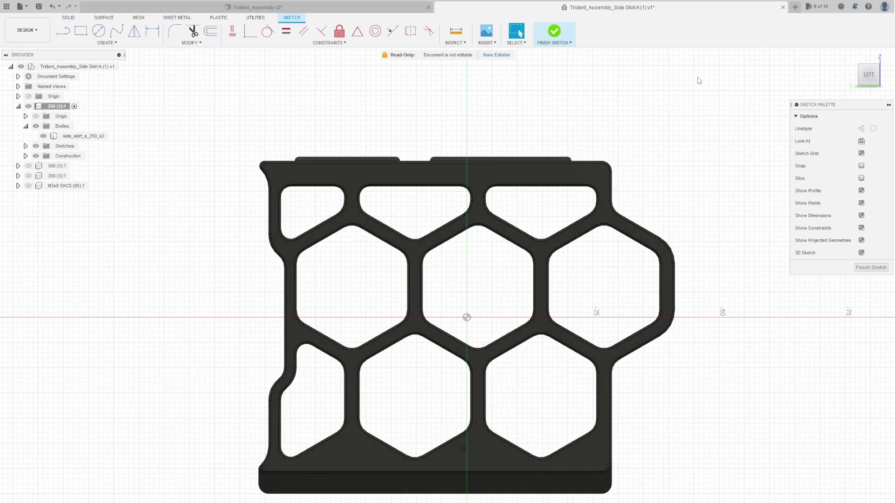
text(r90)
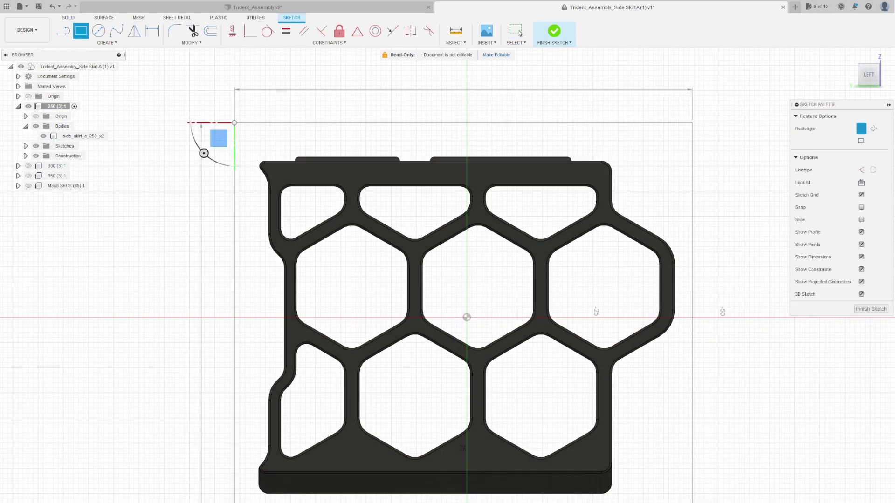
key(Tab)
text(77)
key(Return)
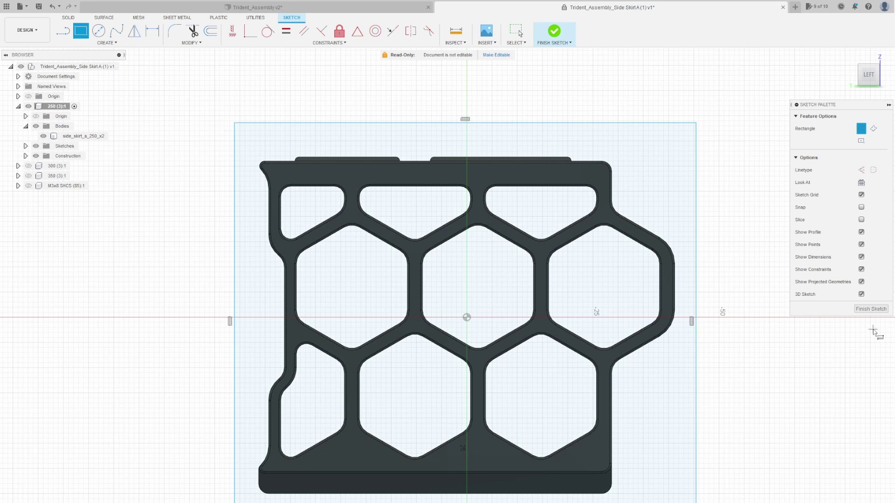
click(873, 309)
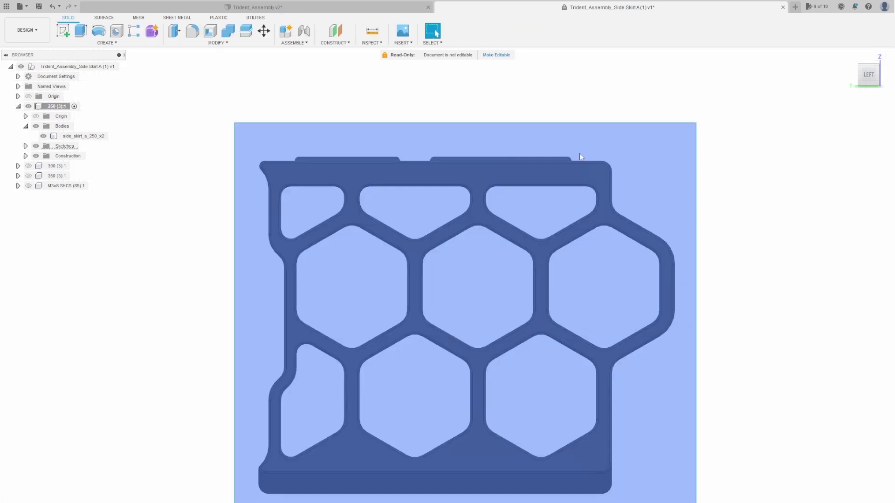
Extrude the rectangle profile as a -1.6 mm cut into the skirt's front face
mouse_move(746, 154)
shift+middle_down()
mouse_move(735, 139)
mouse_move(721, 148)
shift+middle_up()
key(e)
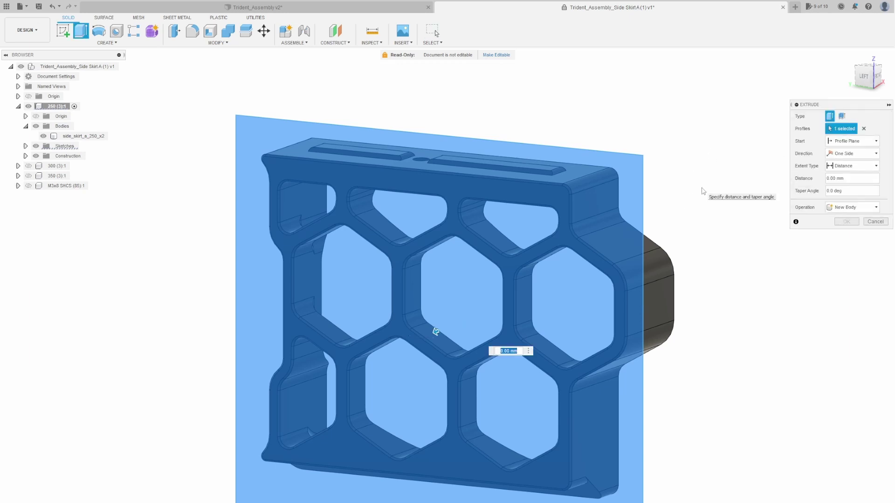
shift+middle_drag(703, 191, 653, 206)
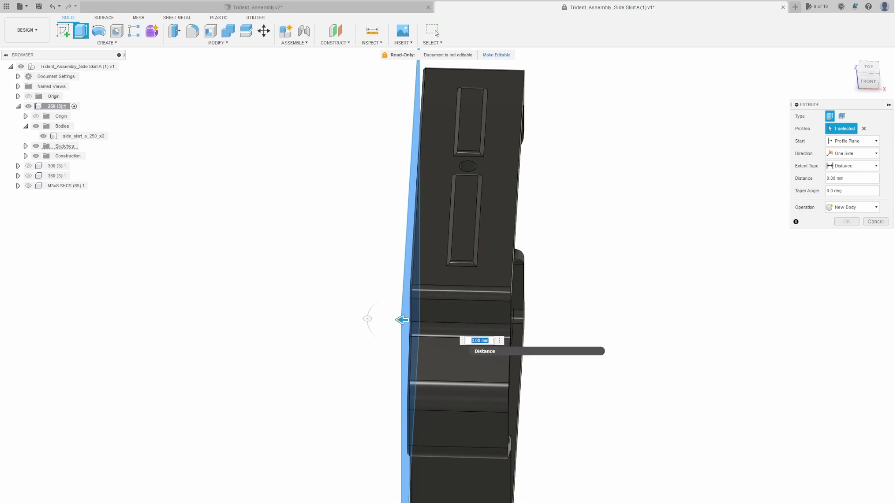
text(-1.6)
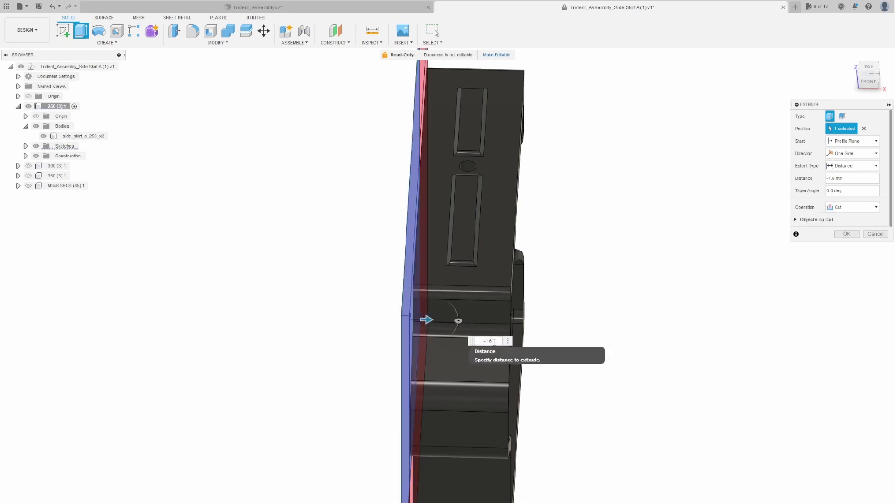
shift+middle_drag(416, 293, 483, 272)
scroll(601, 219, down, 3)
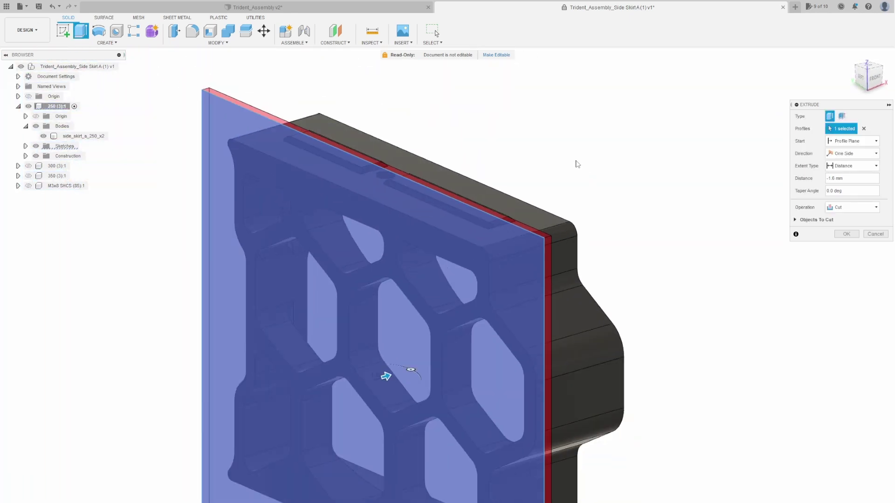
click(435, 30)
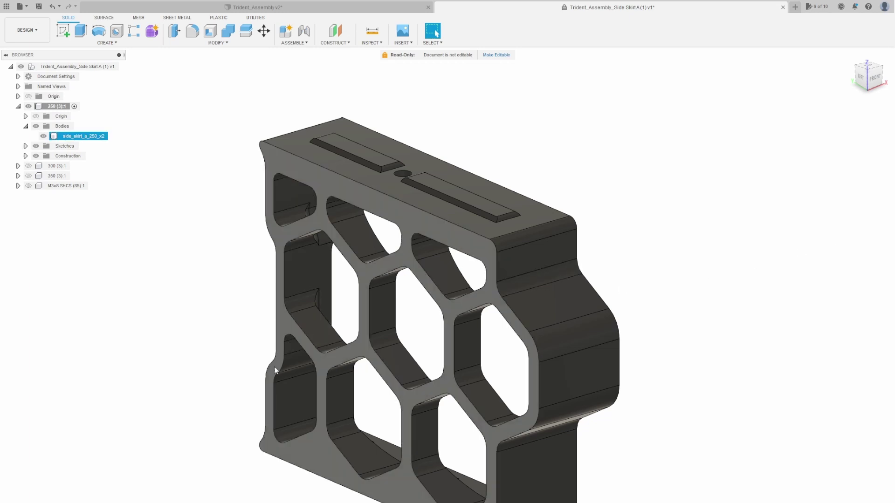
Create and finish a sketch on the skirt's cut front face
scroll(219, 261, down, 1)
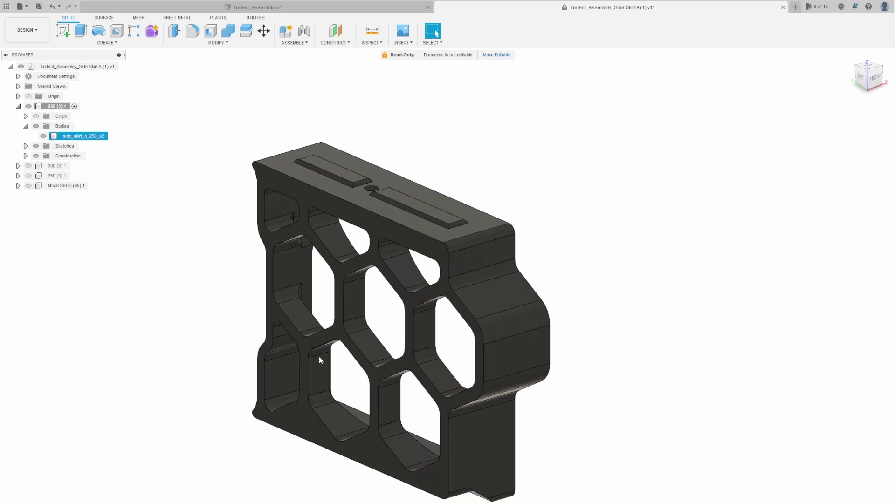
click(275, 182)
click(64, 31)
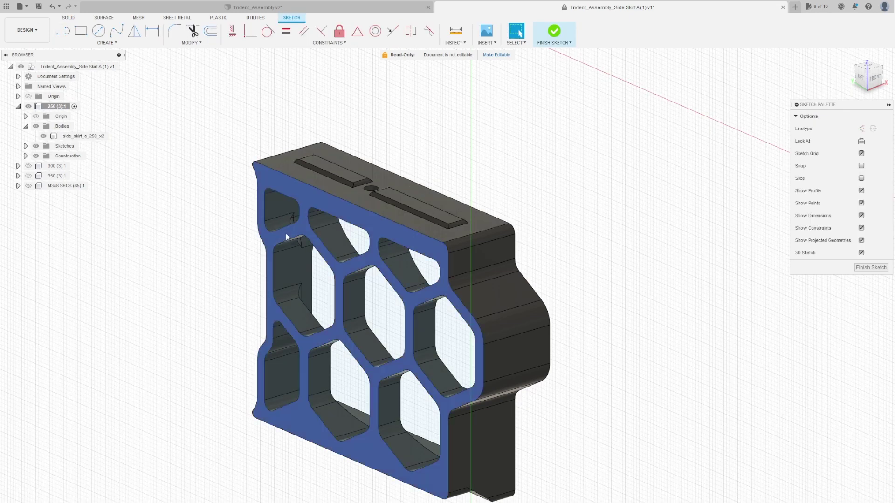
click(870, 268)
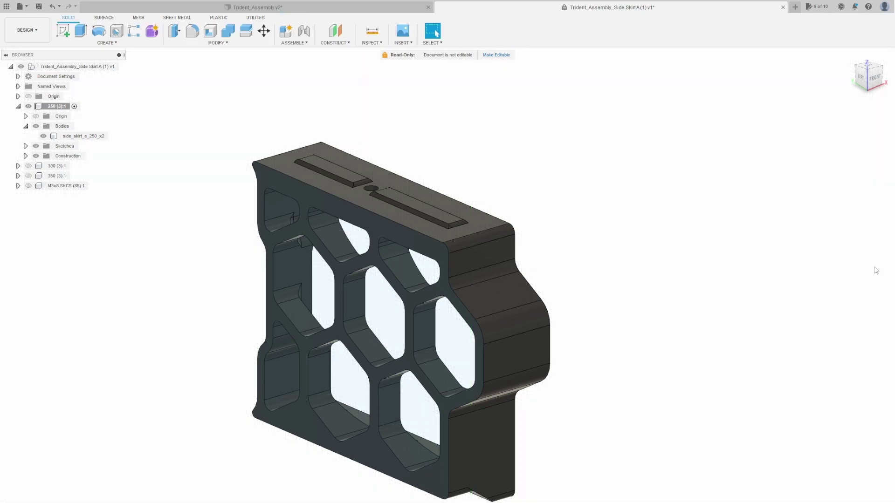
Select the front face profile plus six hexagon pocket profiles
click(398, 236)
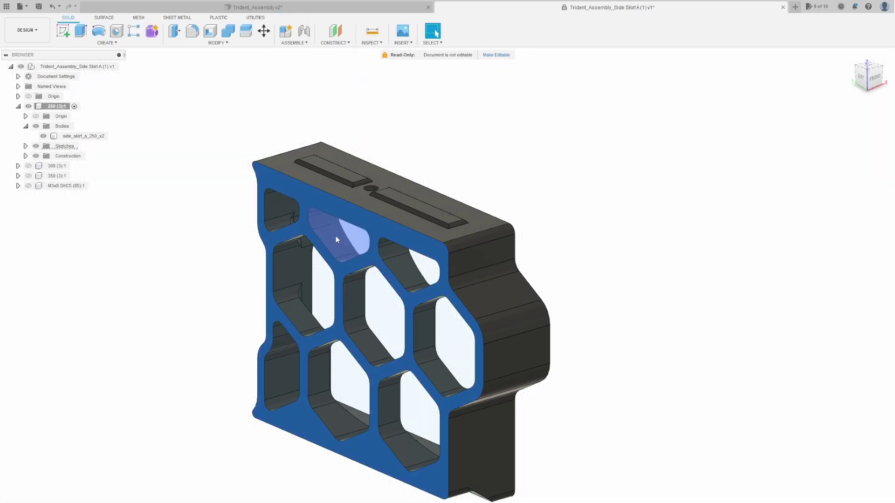
click(281, 368)
click(343, 383)
click(367, 324)
click(413, 396)
click(443, 345)
click(409, 265)
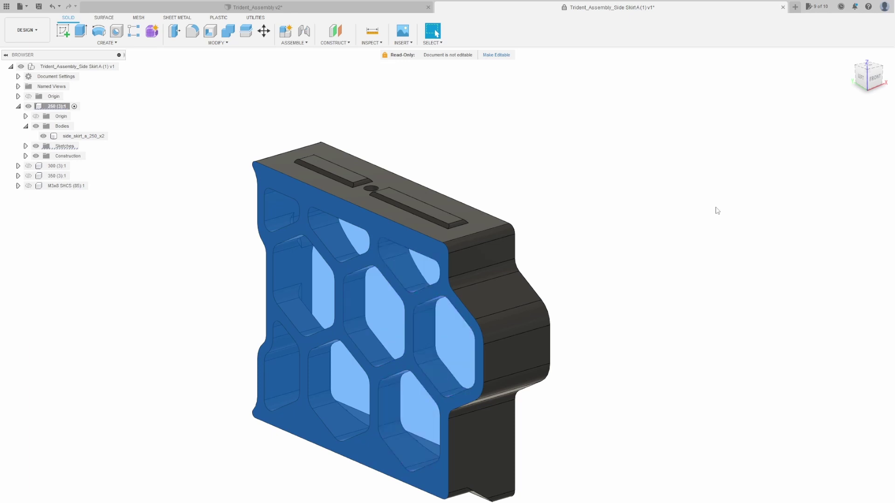
Extrude the selected profiles 0.6 mm as a New Body, creating Body2
key(e)
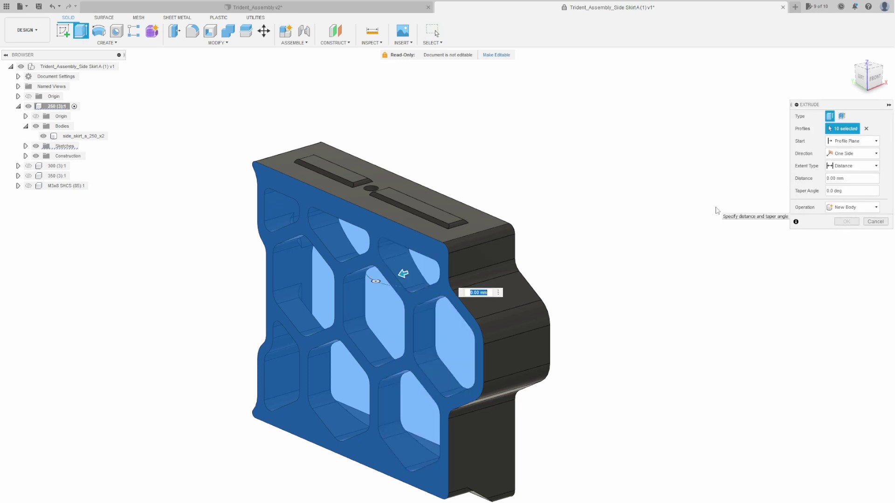
text(6)
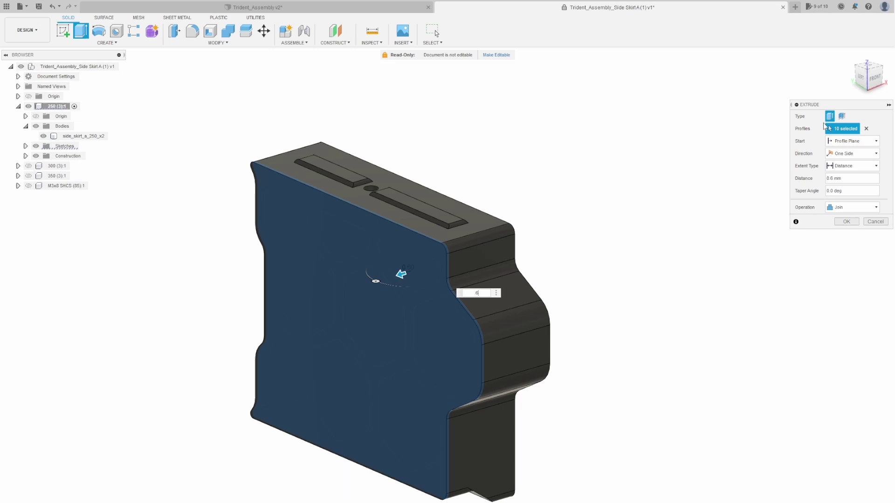
click(853, 208)
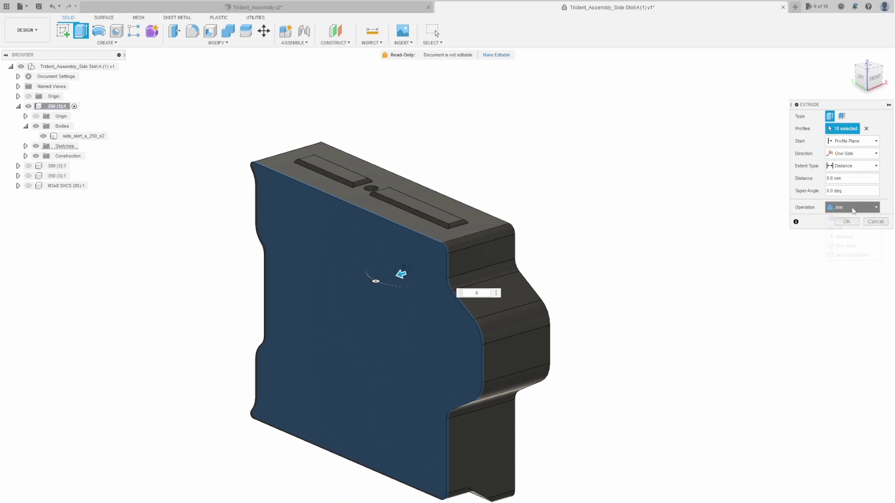
click(846, 245)
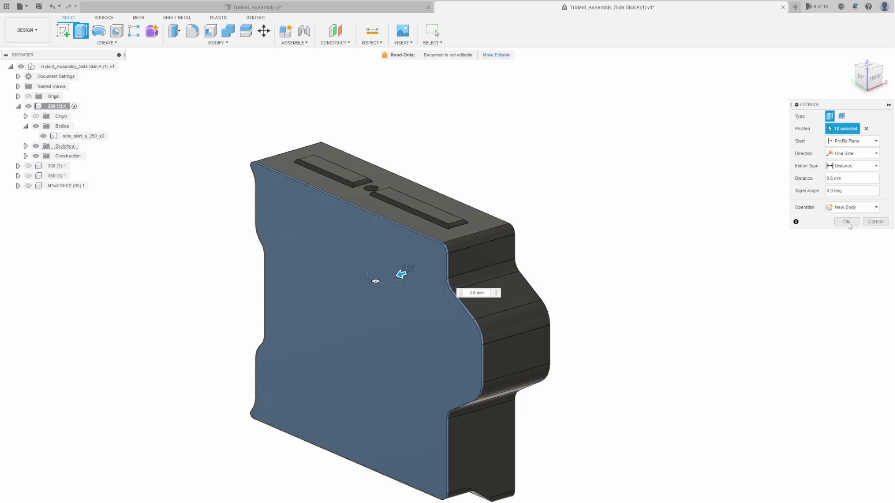
click(847, 223)
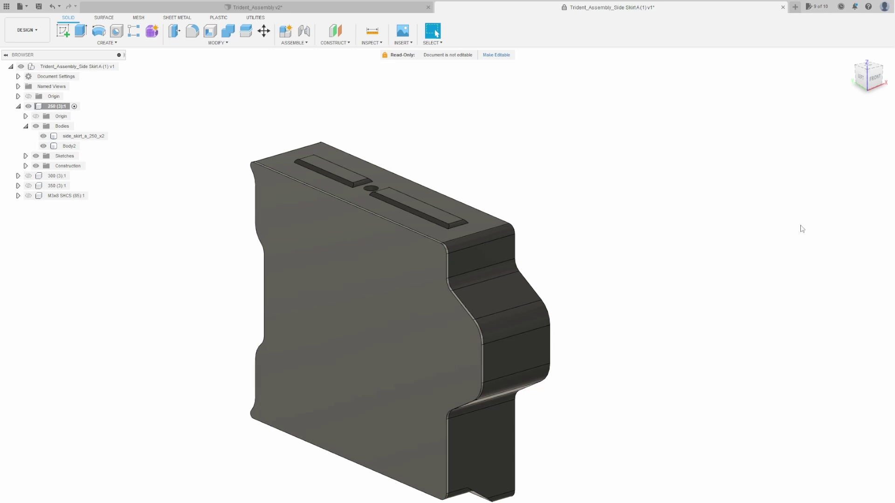
shift+middle_drag(787, 222, 683, 212)
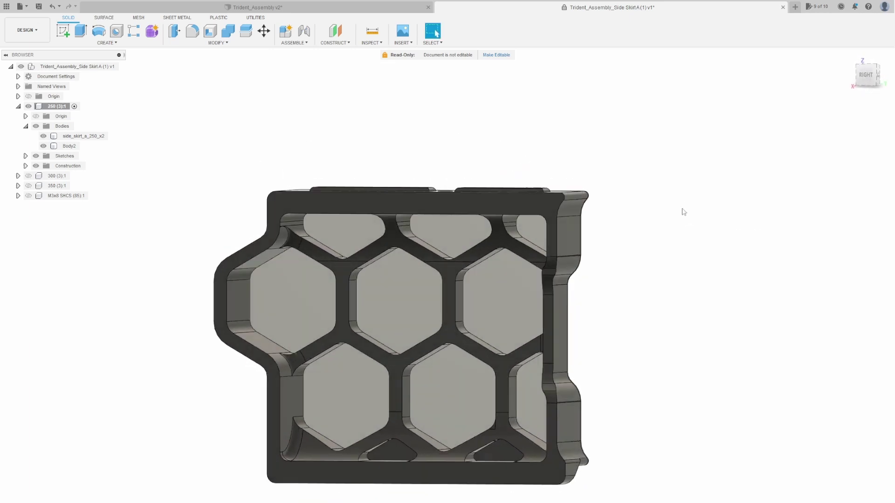
Apply Plastic - Matte (Red) from My Appearances > Plastic > Opaque to Body2
key(a)
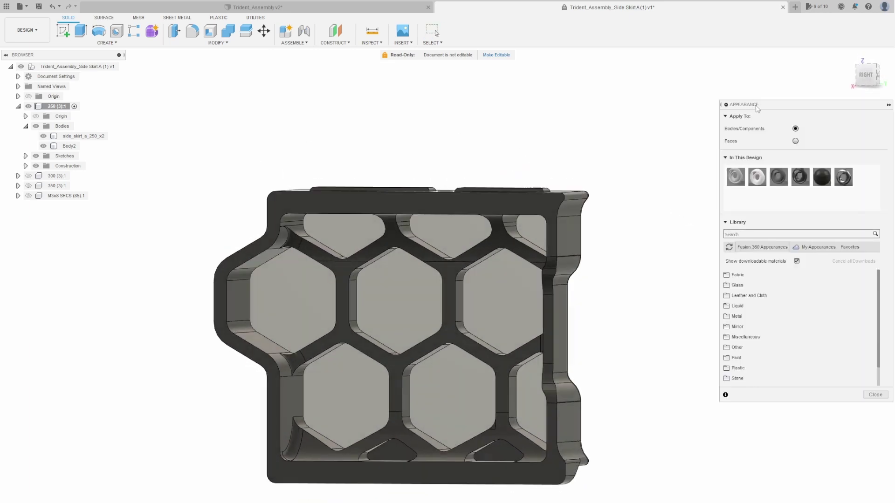
drag(754, 106, 707, 116)
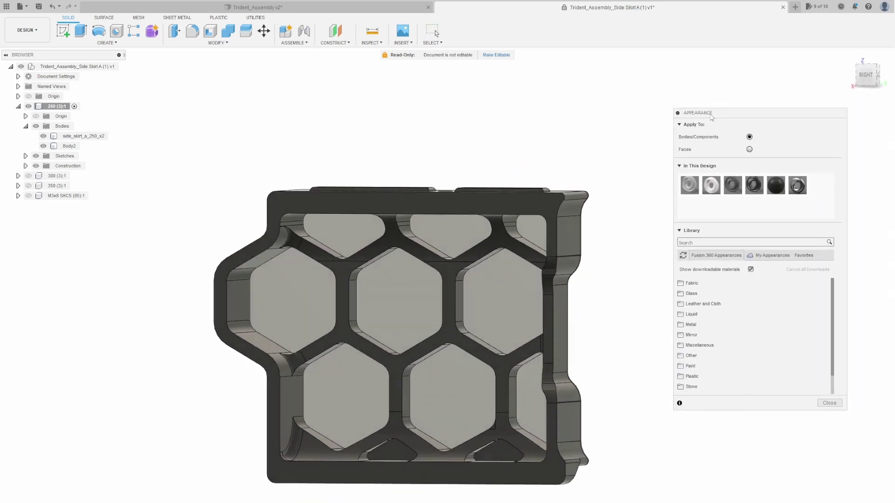
click(758, 256)
click(692, 315)
click(699, 324)
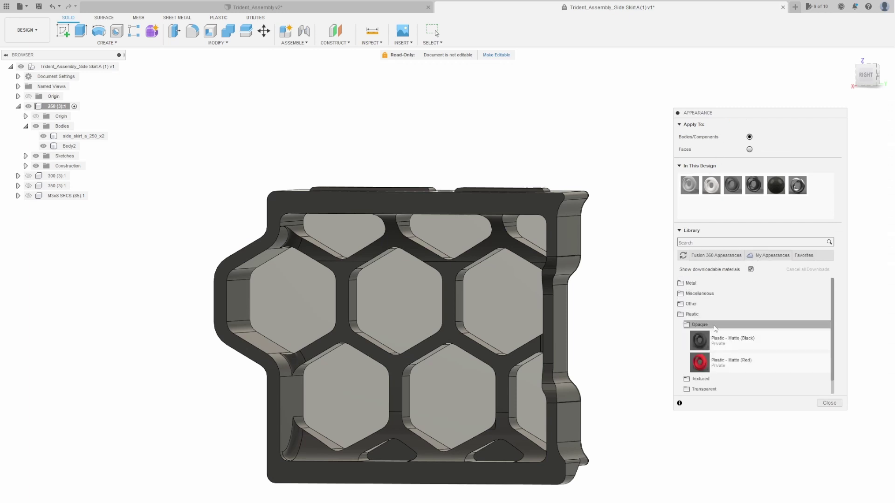
drag(753, 365, 539, 319)
click(830, 403)
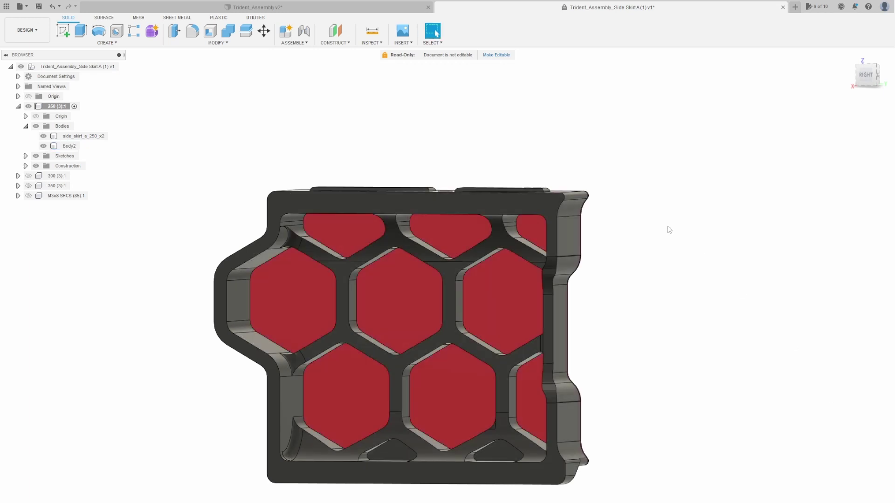
Select Body2 and orbit to an angled view to check the red hexagon insert
scroll(669, 230, down, 2)
click(464, 365)
scroll(531, 445, up, 4)
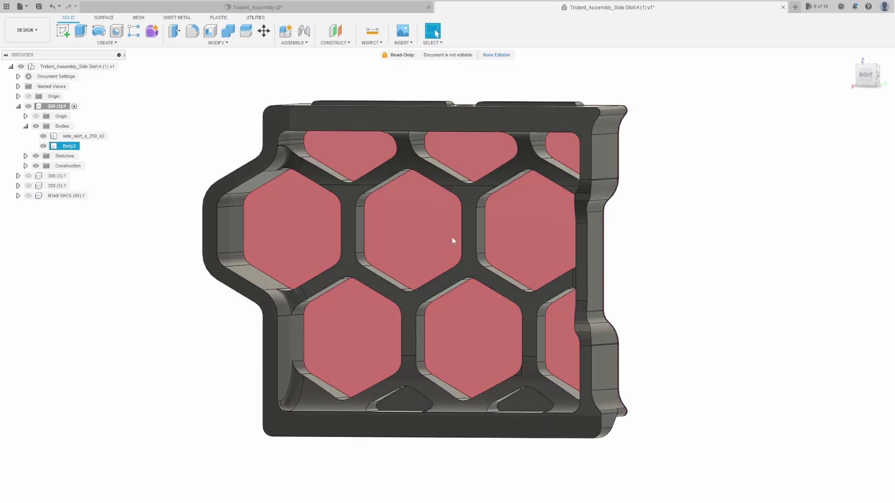
shift+middle_drag(452, 240, 615, 245)
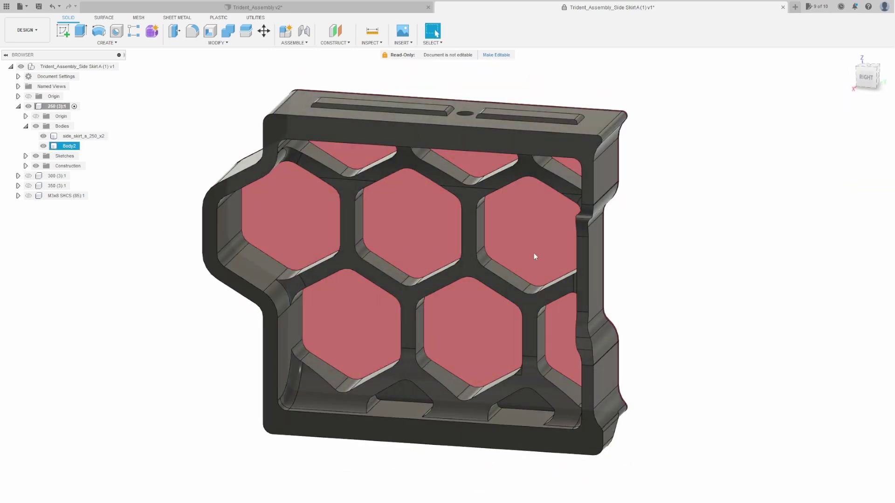
click(679, 252)
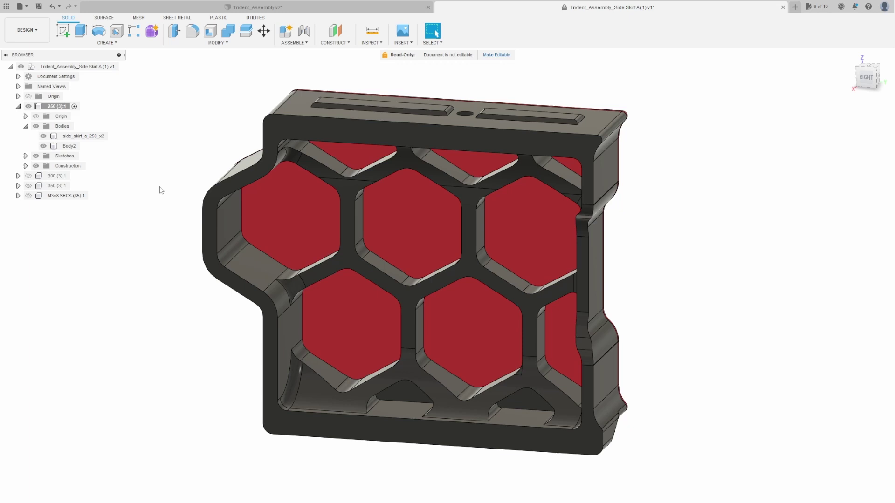
Rename the Body2 insert to side_skirt_a_250_accent_x2 in the browser
click(78, 147)
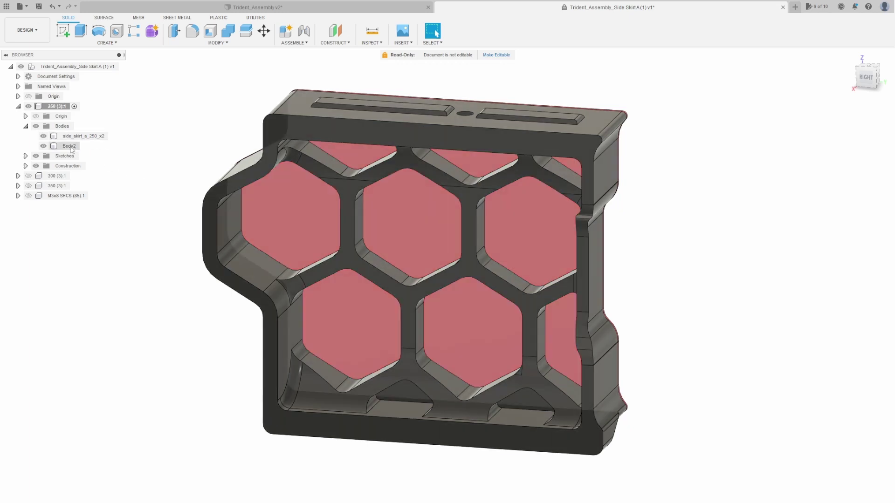
double_click(70, 147)
text(side)
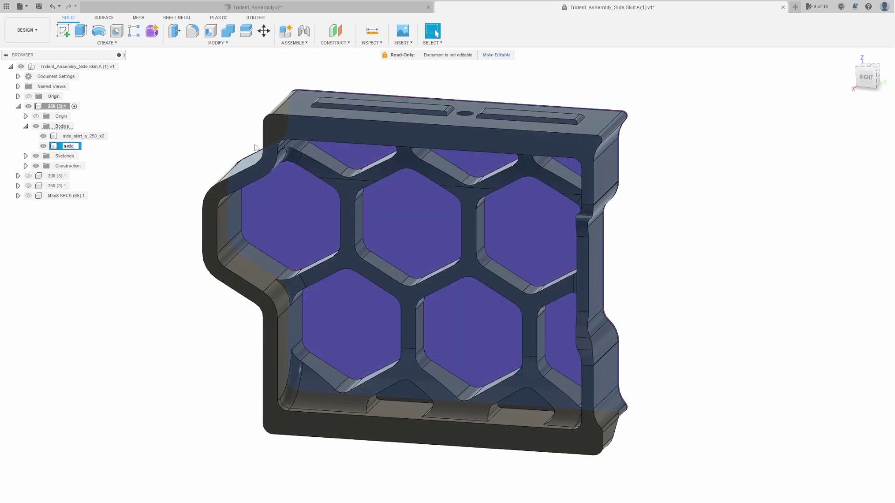
text(_skirt_a_250_accent)
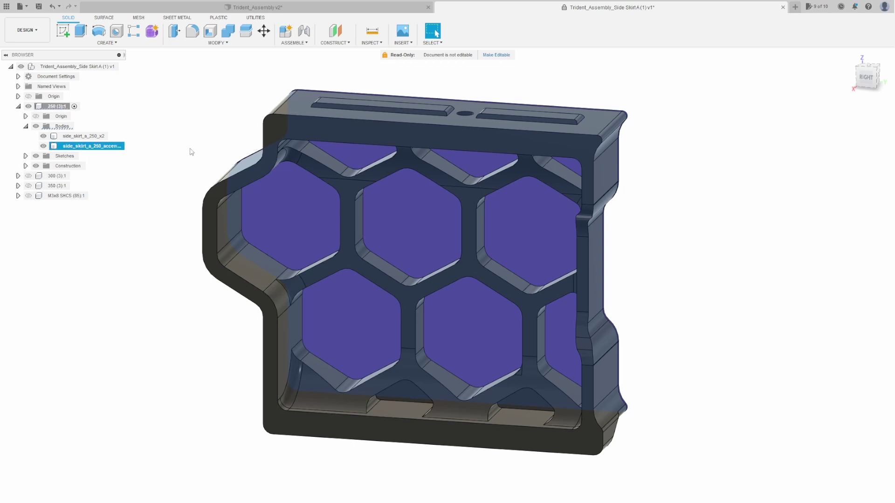
key(Return)
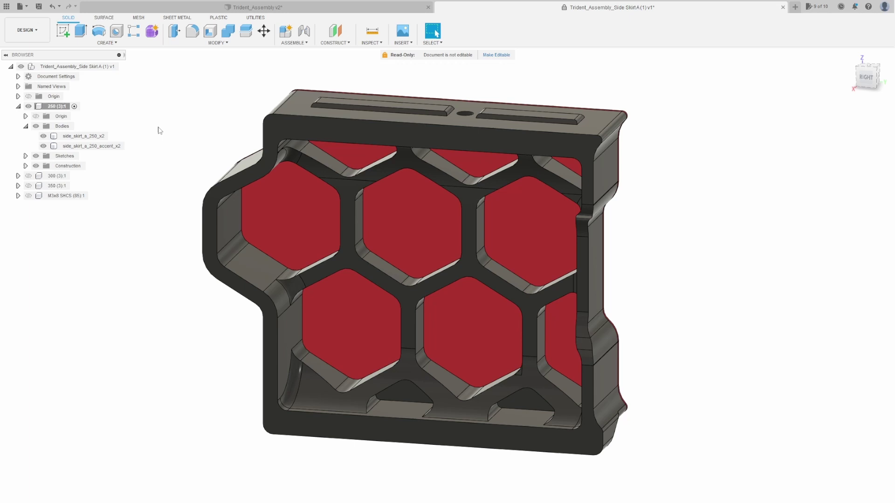
Export the frame body as an STL to Downloads, overwriting side_skirt_a_250_x2.stl
right_click(84, 135)
click(124, 232)
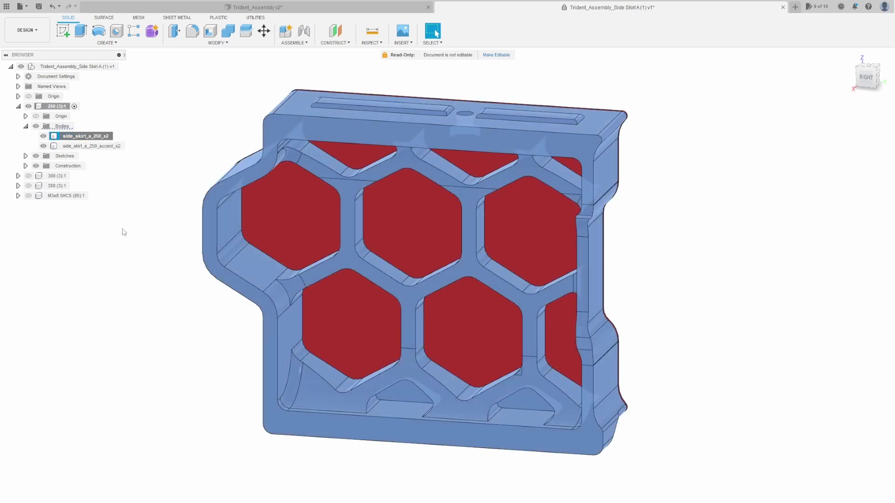
click(847, 246)
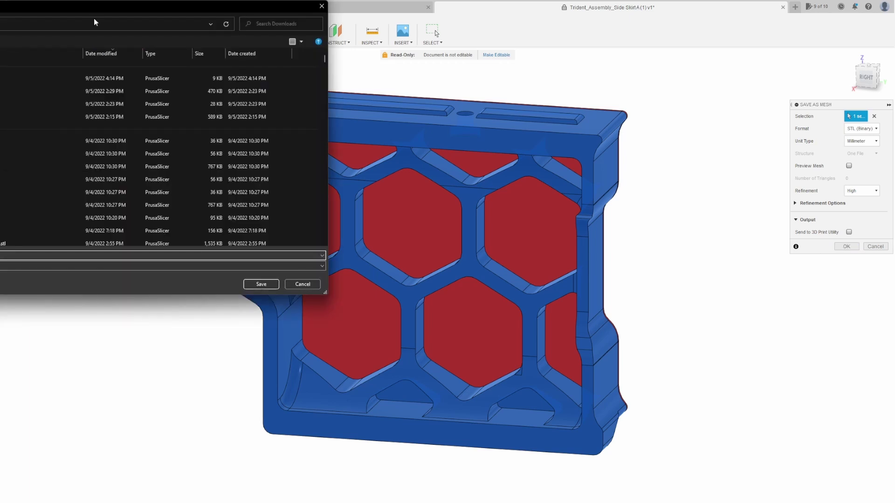
click(270, 283)
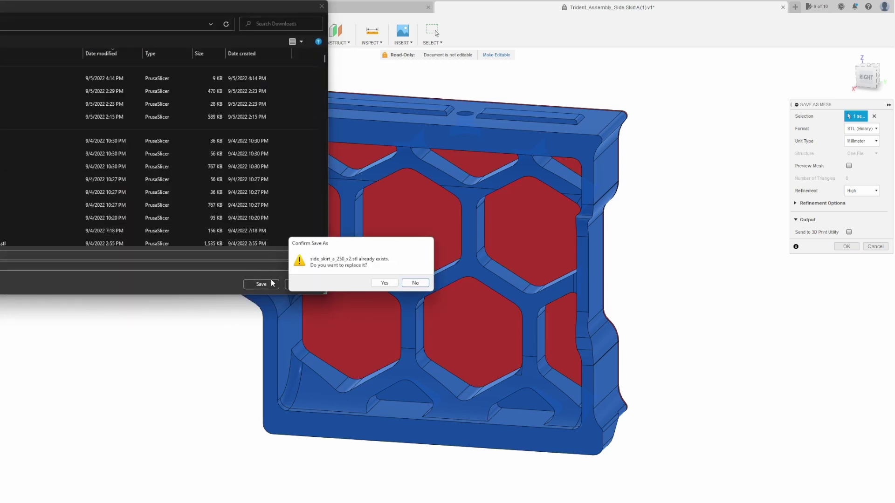
click(384, 283)
Export the red accent body as an STL mesh file
right_click(93, 146)
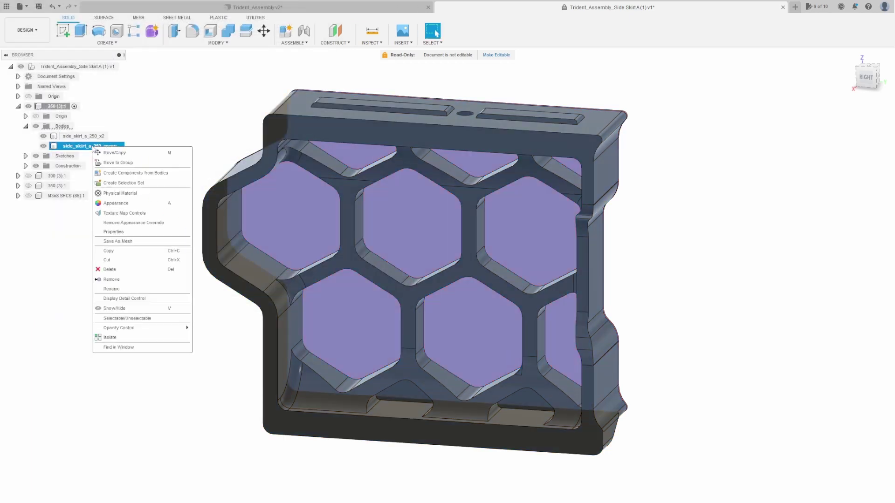
click(186, 242)
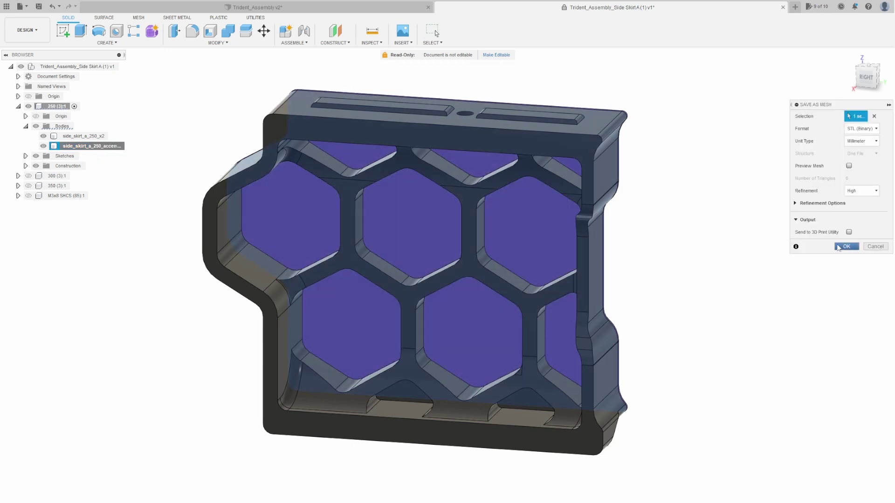
click(838, 247)
click(264, 281)
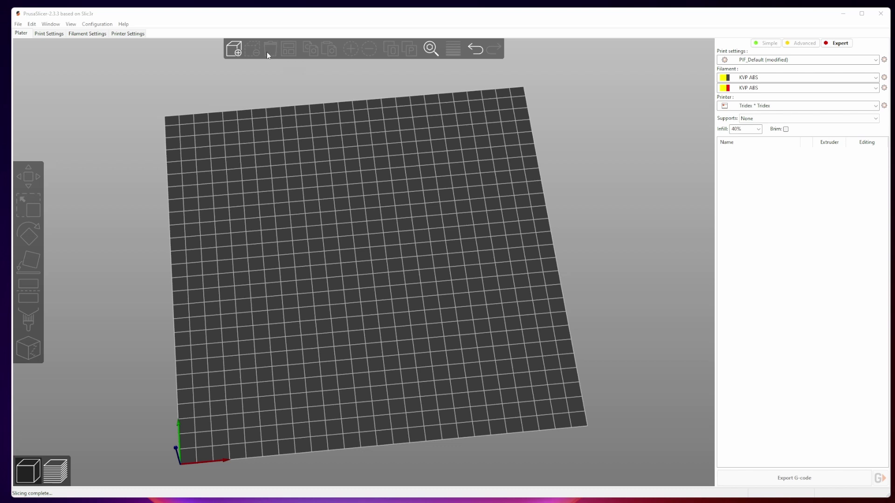
Import side_skirt_a_250_accent_v2.stl and side_skirt_a_250_x2.stl into PrusaSlicer together
click(233, 49)
click(219, 174)
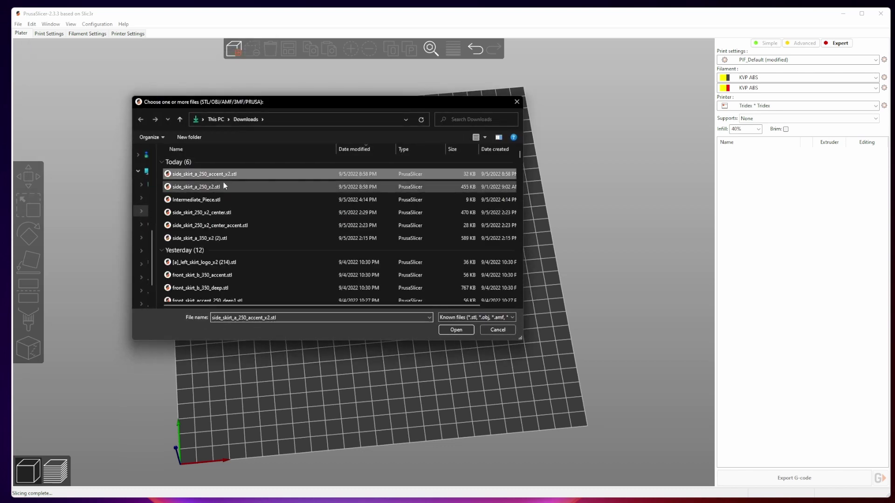
ctrl+click(222, 186)
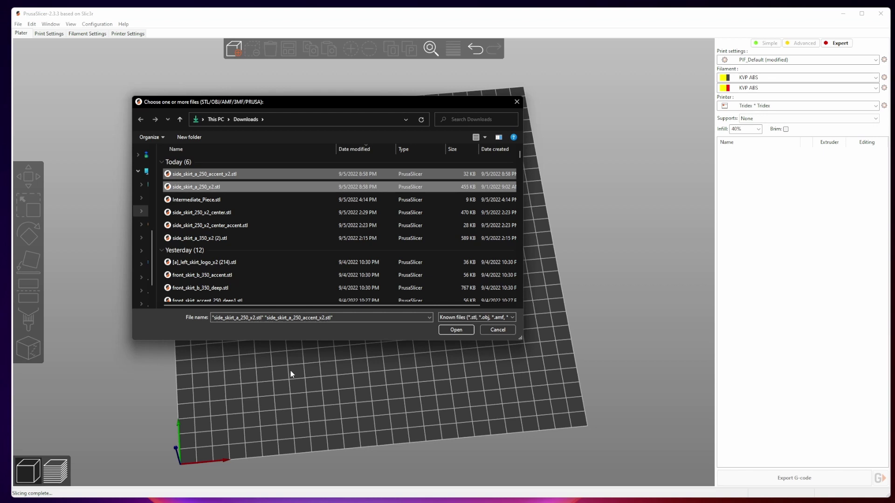
click(454, 331)
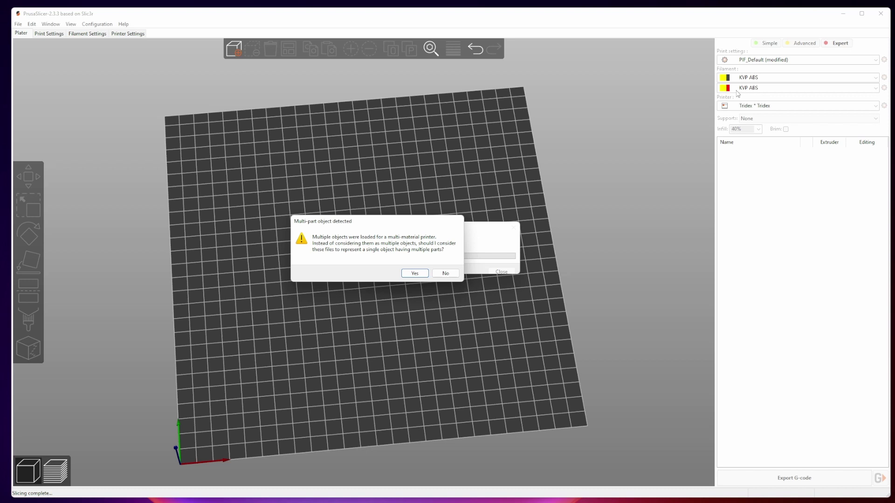
Load the files as one two-part object and inspect its hexagon-patterned side
click(406, 273)
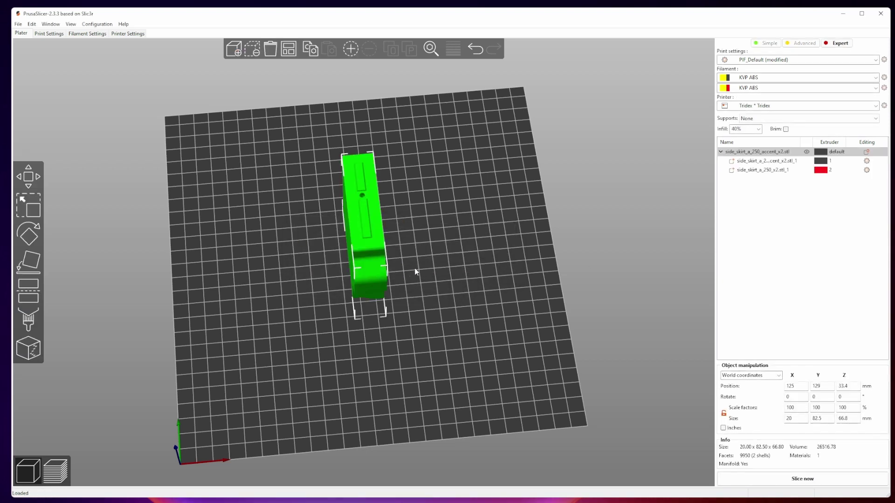
key(0)
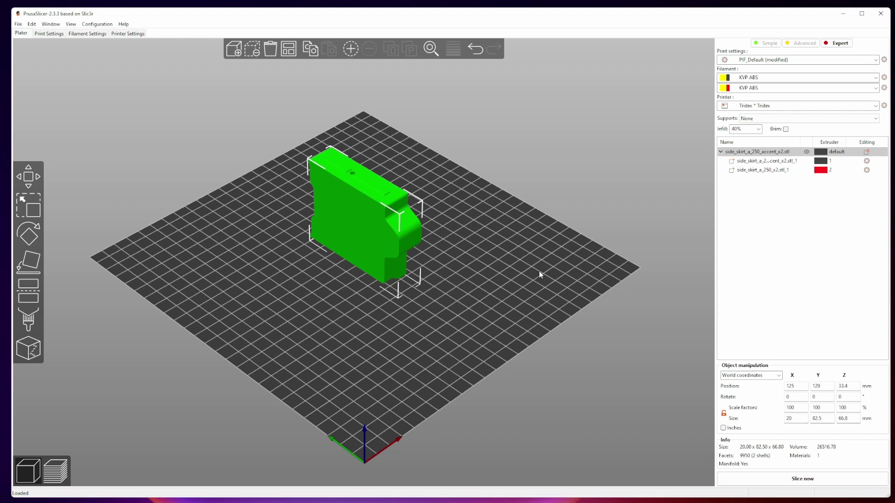
drag(460, 254, 419, 224)
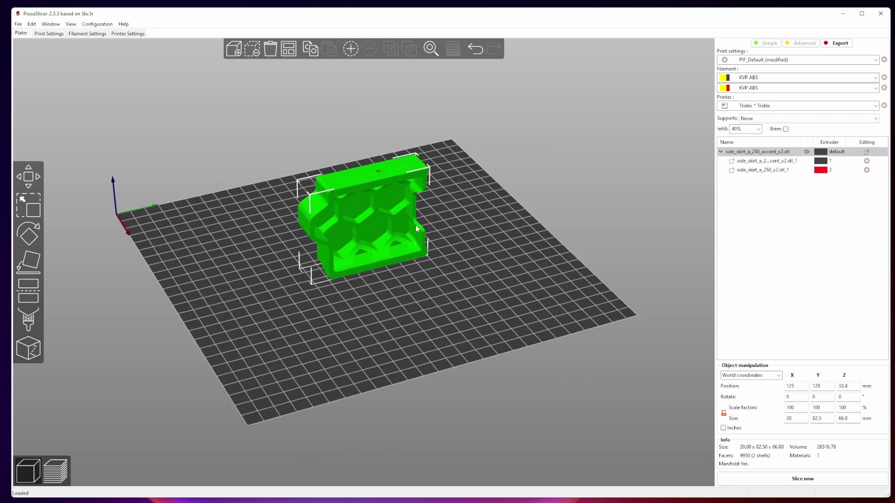
click(756, 169)
drag(596, 269, 653, 272)
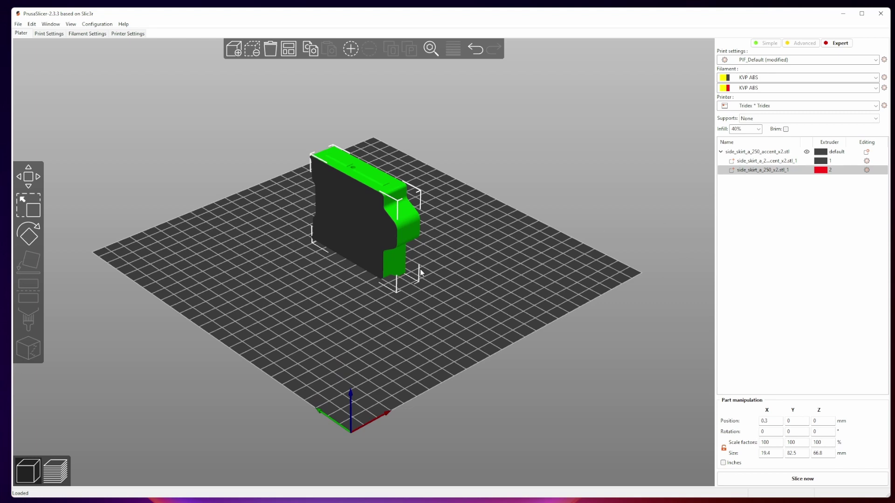
click(409, 278)
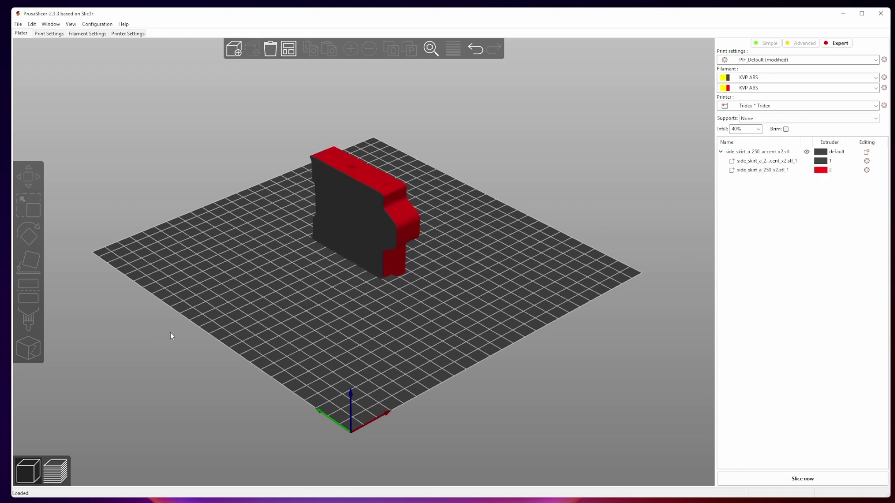
drag(169, 331, 281, 334)
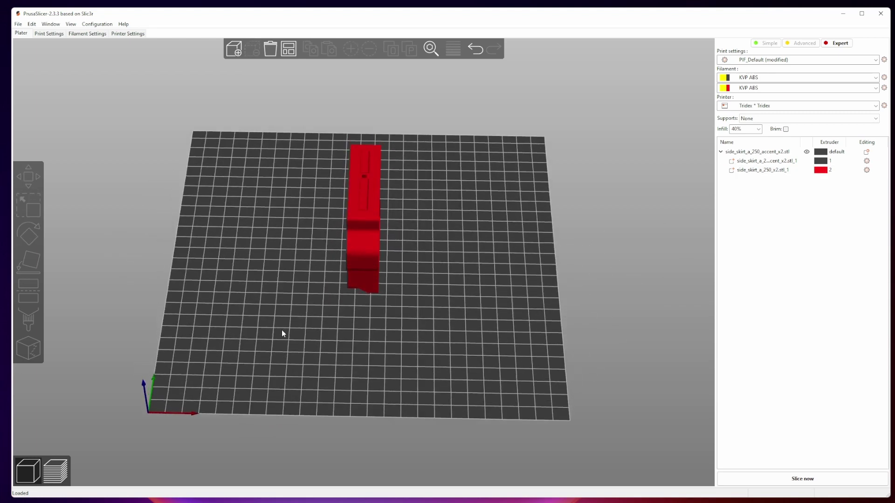
Lay the skirt flat on its back face with Place on Face (F)
click(356, 227)
drag(327, 279, 10, 310)
key(f)
click(350, 228)
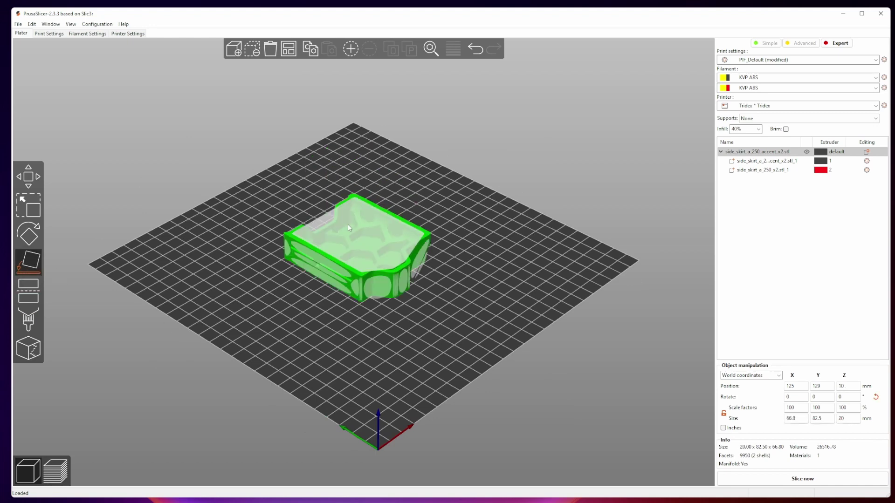
drag(349, 228, 500, 304)
click(501, 304)
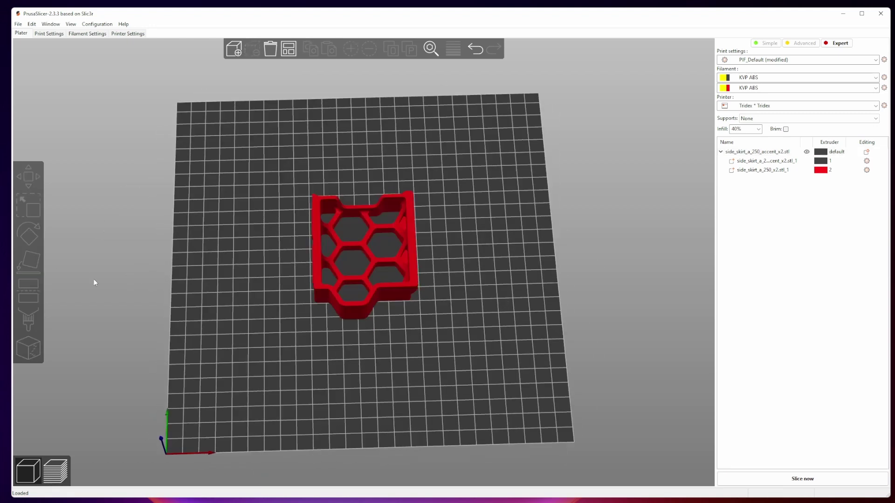
Rotate the skirt about Z to square it with the bed
click(396, 270)
click(28, 235)
drag(467, 252, 368, 345)
click(475, 351)
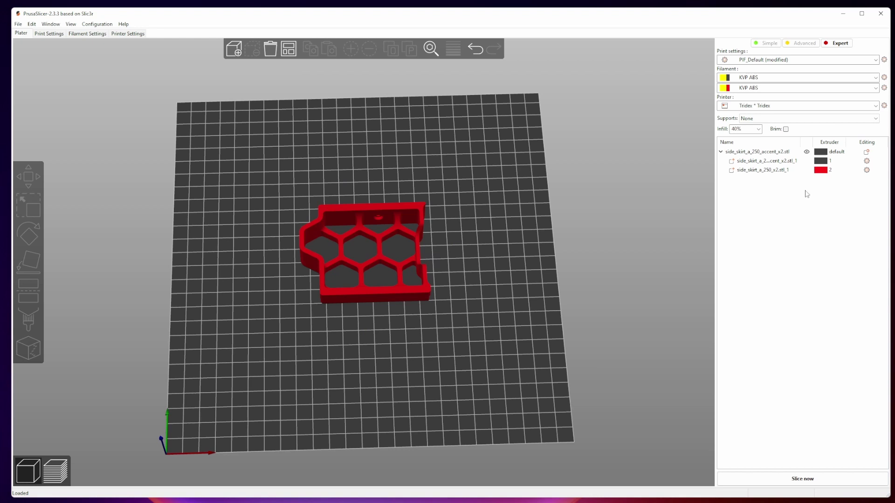
Assign the accent part to extruder 2 and the main skirt to extruder 1, then slice
click(837, 161)
click(842, 161)
click(832, 183)
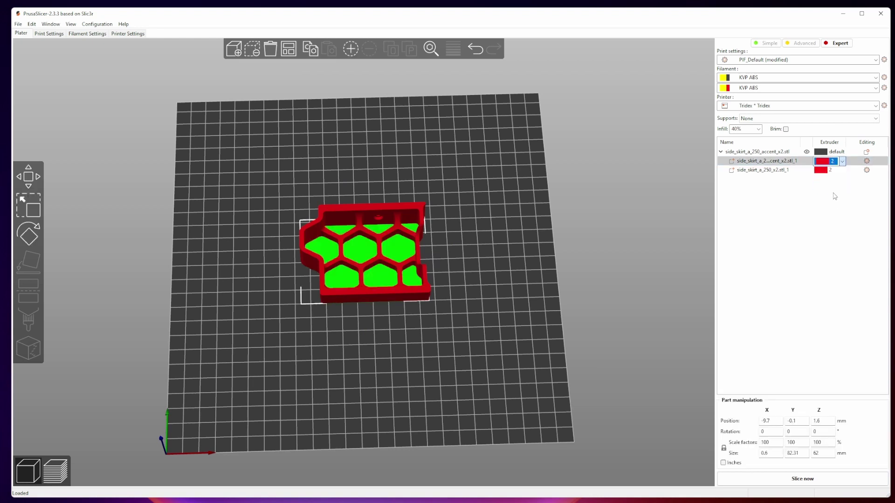
click(834, 170)
click(842, 170)
click(837, 187)
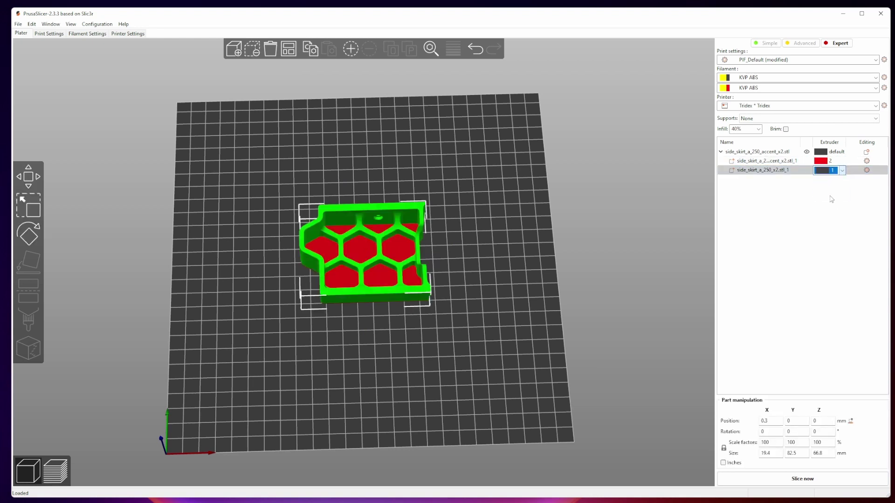
click(752, 475)
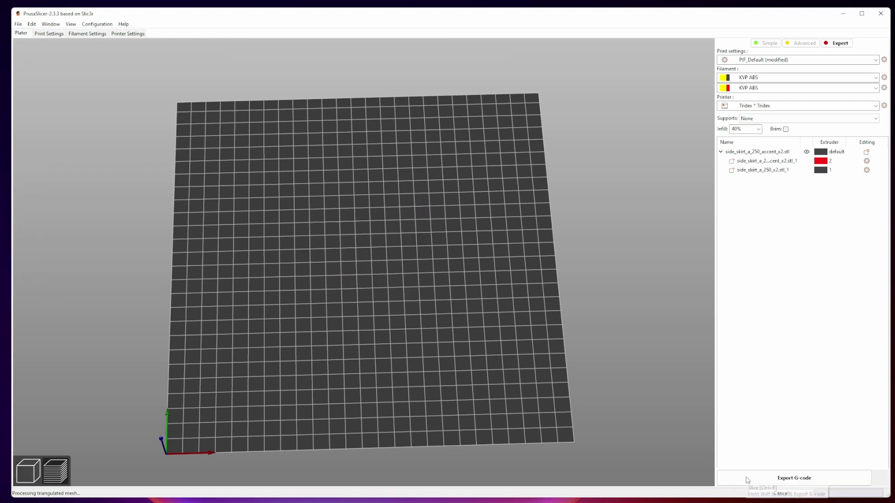
scroll(274, 275, up, 5)
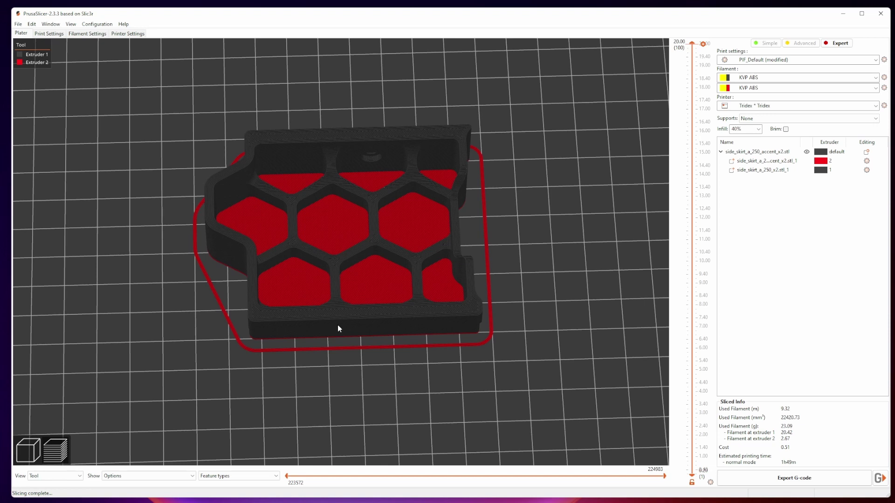
Add per-part Infill and Layers and Perimeters settings to the accent part
click(867, 161)
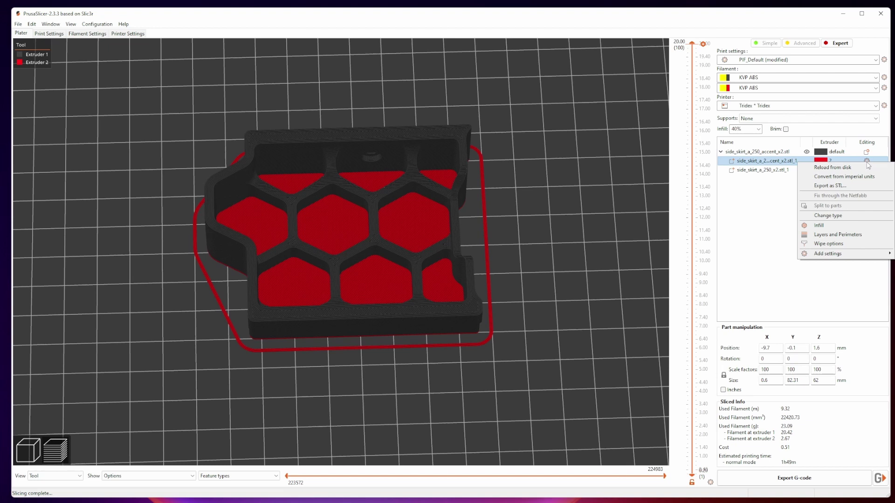
click(841, 227)
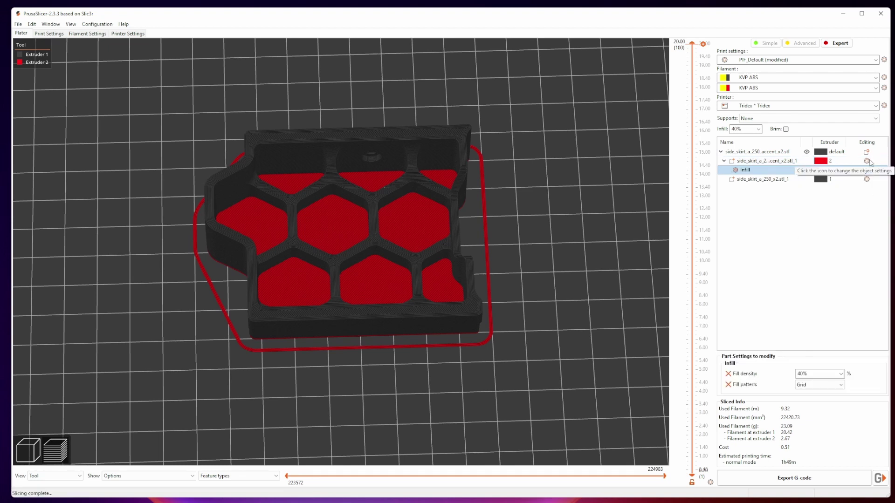
click(868, 161)
click(842, 232)
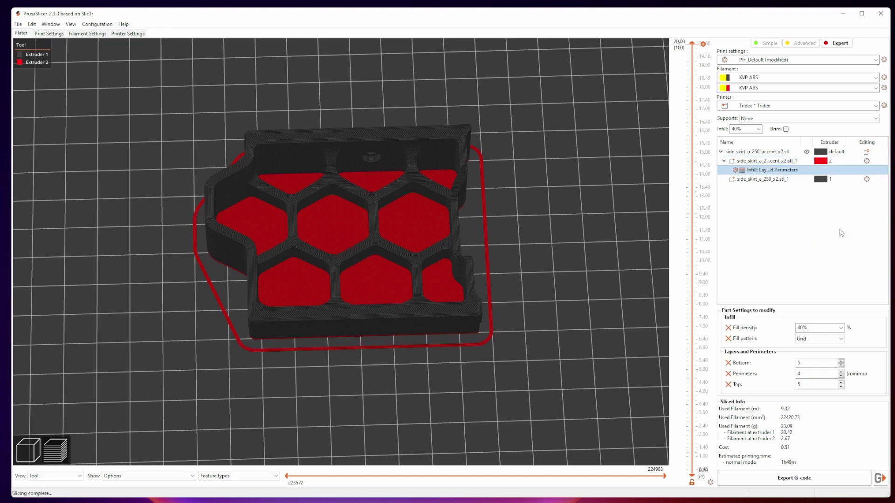
Set the accent to 20% Honeycomb infill, 0 bottom and top layers, 2 perimeters, and reslice
click(842, 329)
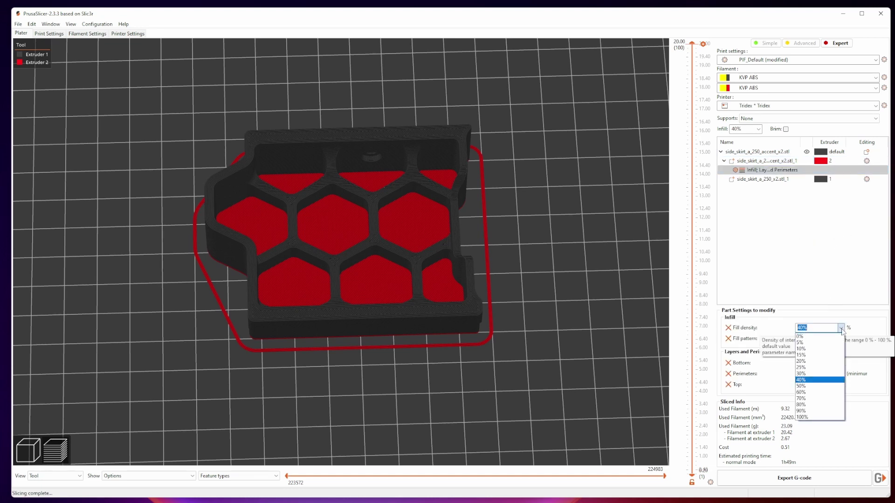
click(820, 361)
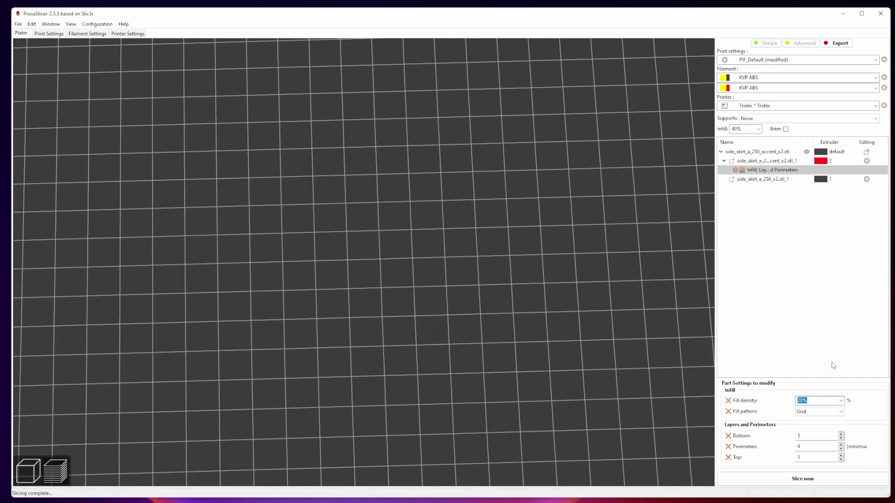
click(834, 412)
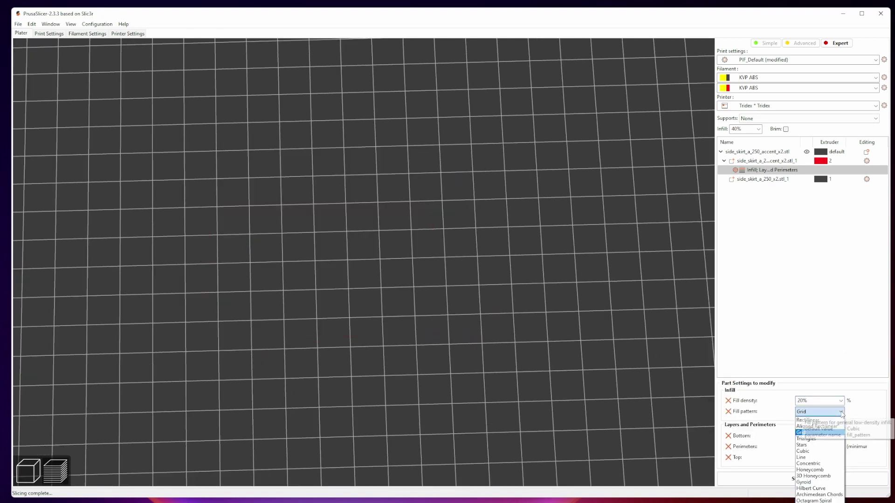
click(824, 471)
key(Tab)
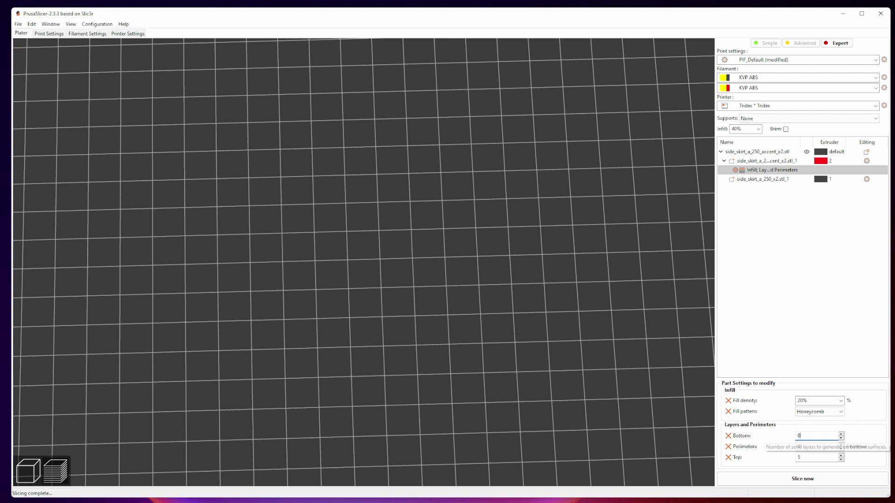
double_click(807, 457)
text(0)
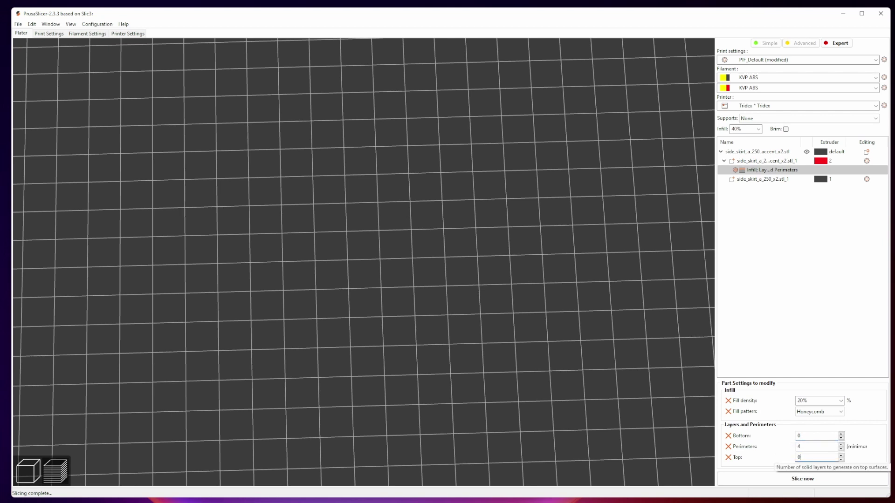
double_click(806, 446)
text(2)
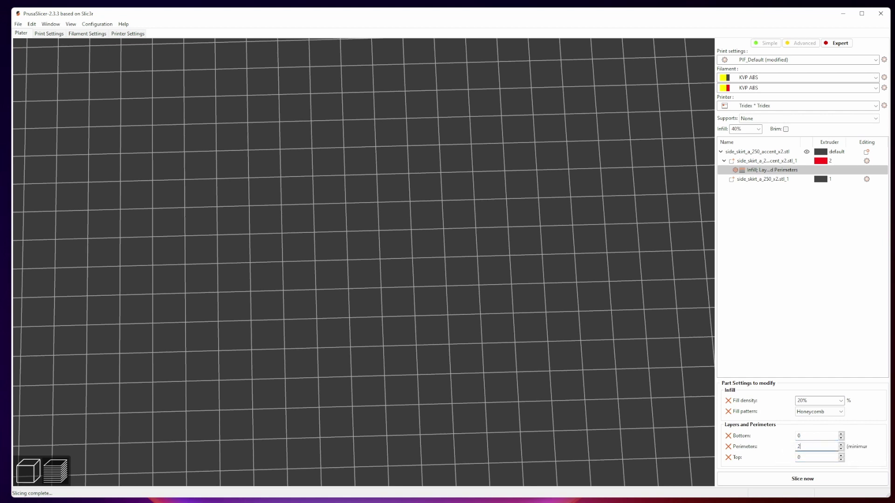
click(770, 476)
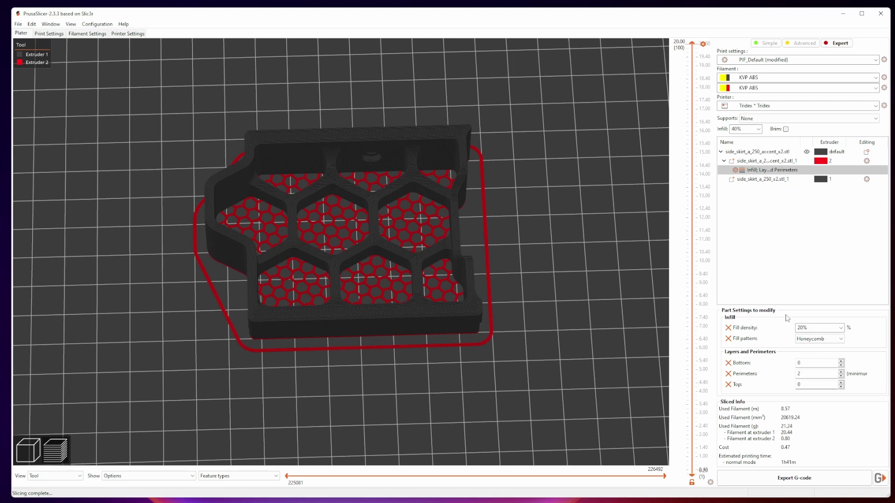
Zoom into the sliced preview to inspect the accent's red honeycomb infill
scroll(322, 219, up, 3)
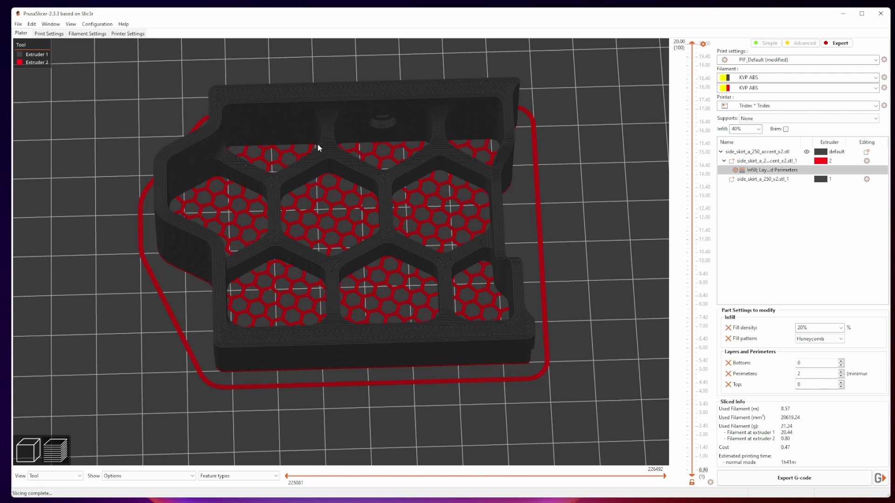
scroll(321, 289, up, 1)
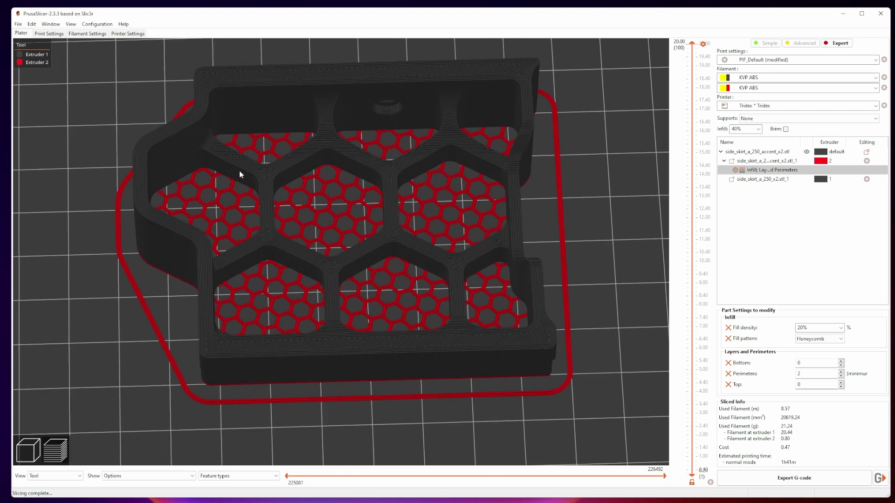
Set the Print Settings infill fill angle to 90 and slice the side skirt
click(51, 34)
click(30, 64)
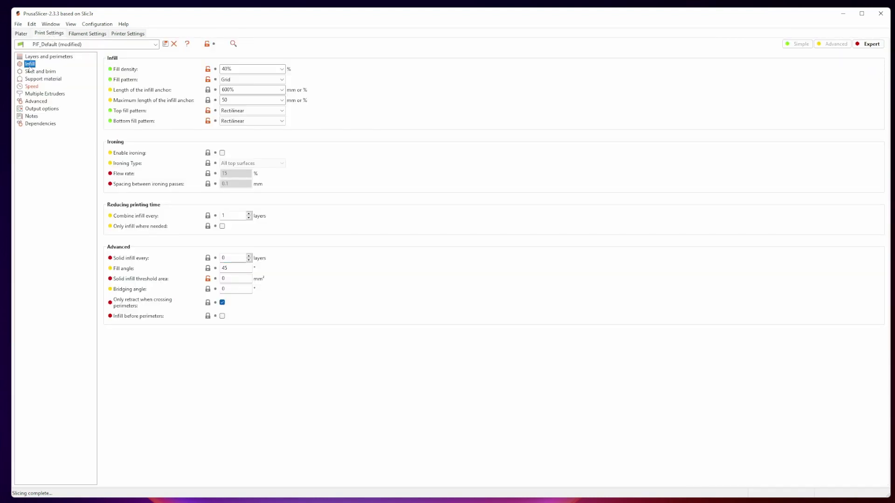
mouse_move(129, 272)
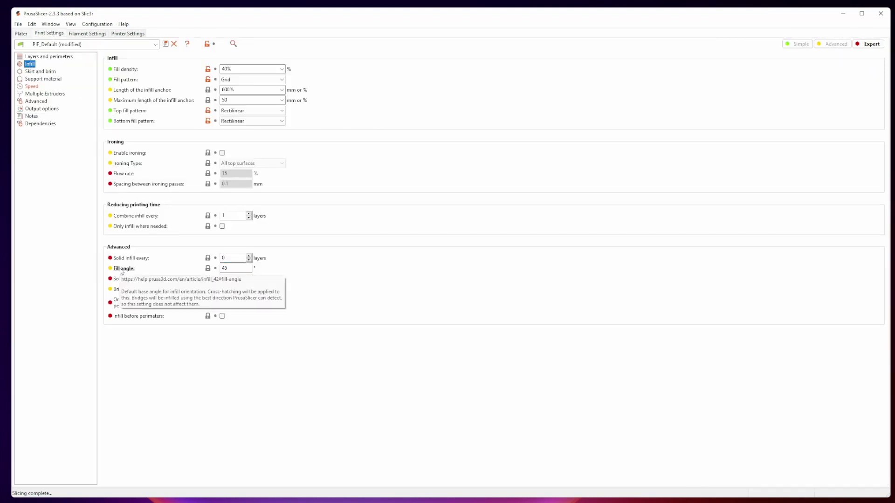
double_click(239, 270)
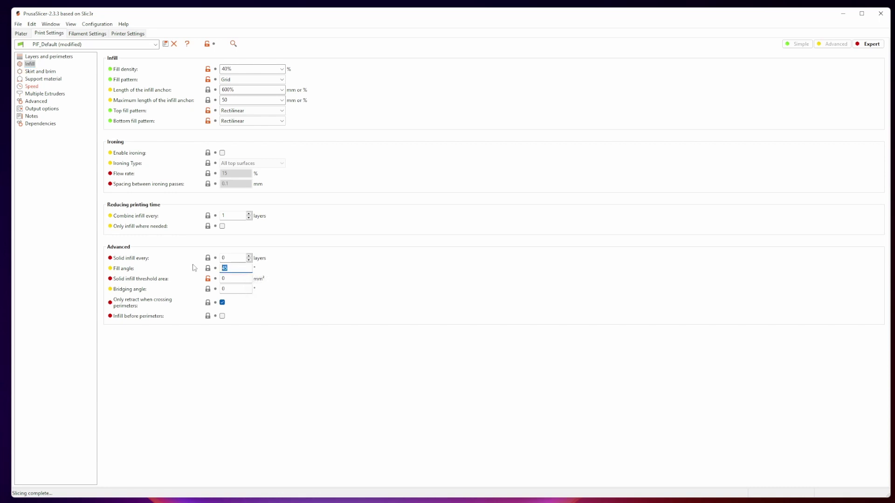
text(90)
click(22, 34)
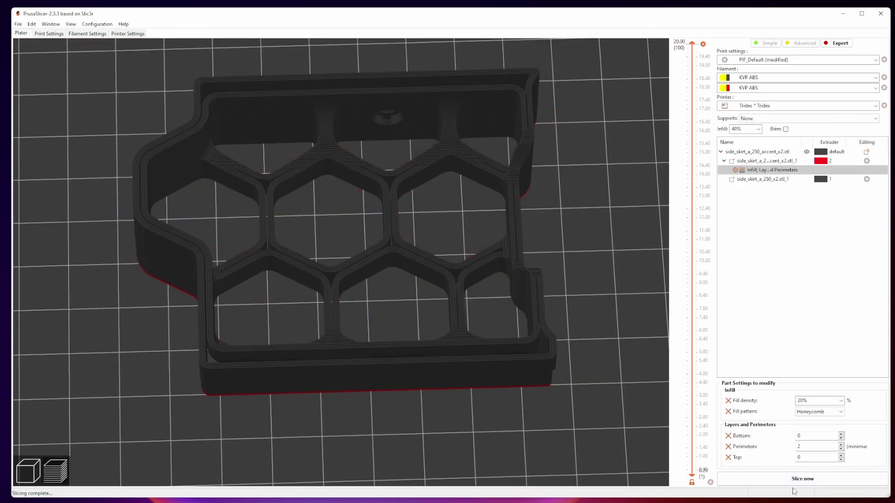
click(794, 483)
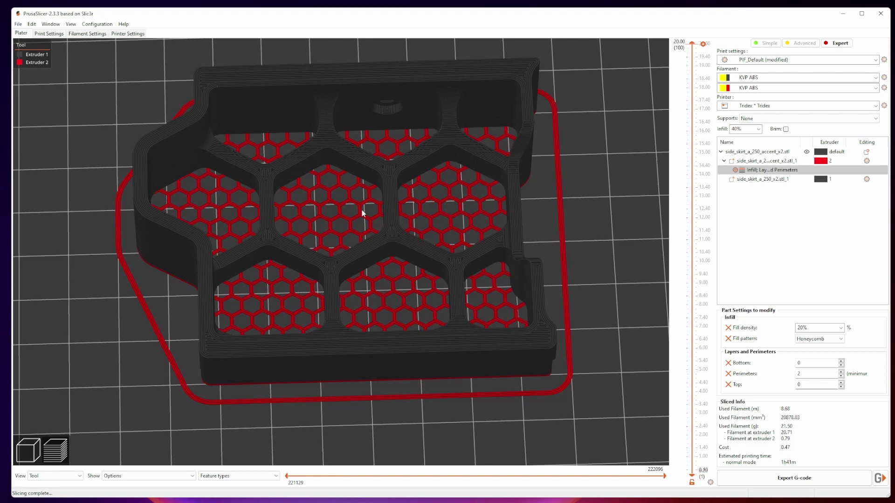
Try a 0° fill angle in the preview, then restore it to 90° and reslice
click(54, 34)
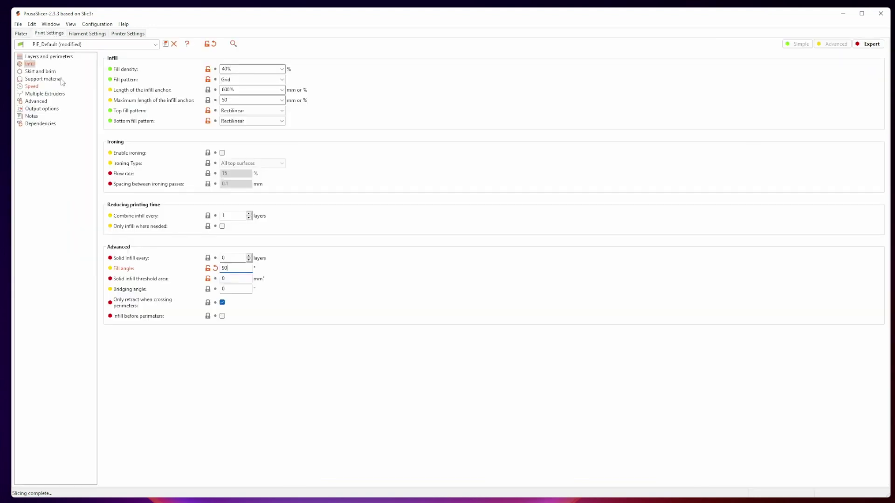
key(ctrl+a)
text(0)
click(21, 33)
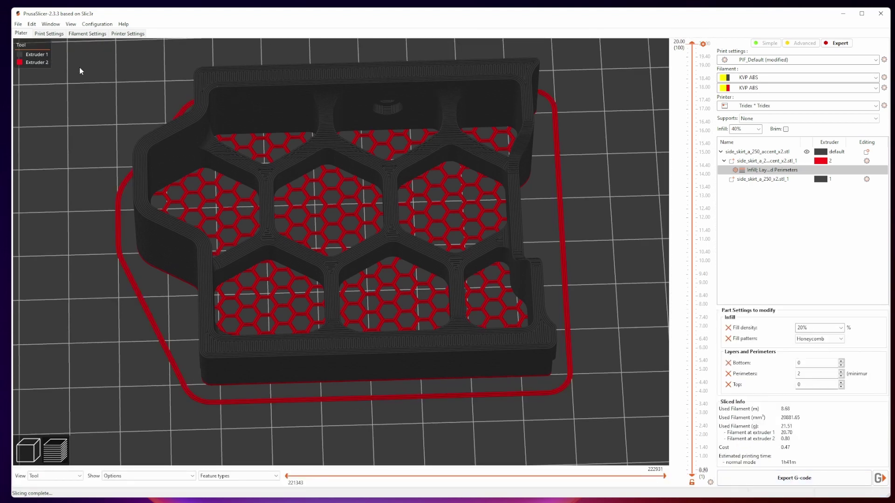
click(49, 34)
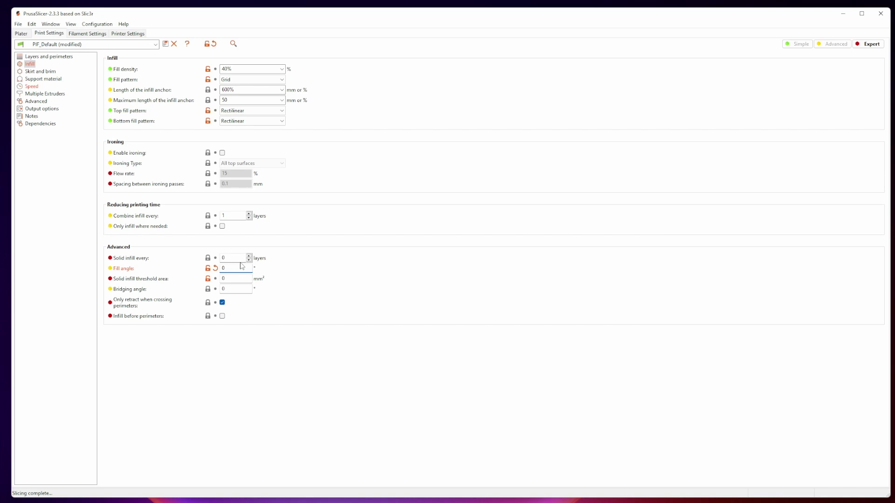
text(90)
click(21, 33)
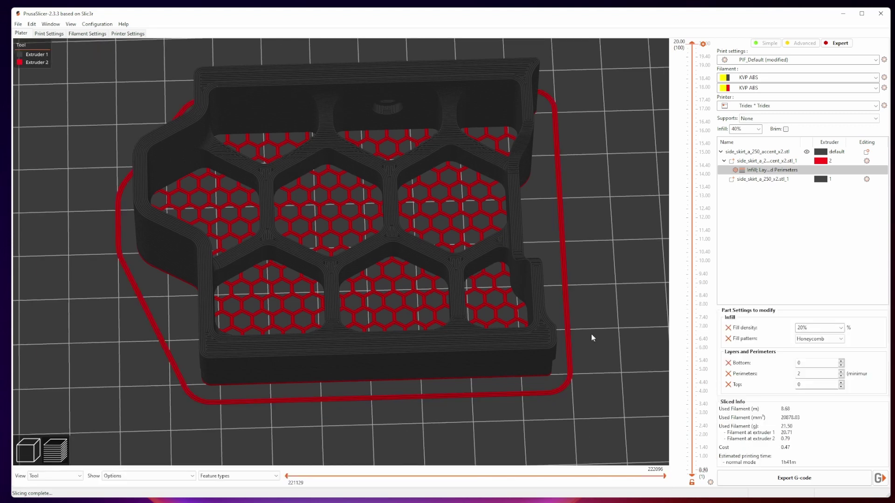
Step through the sliced layers from the first layer up to 14.40 mm, then show all layers
drag(718, 41, 719, 491)
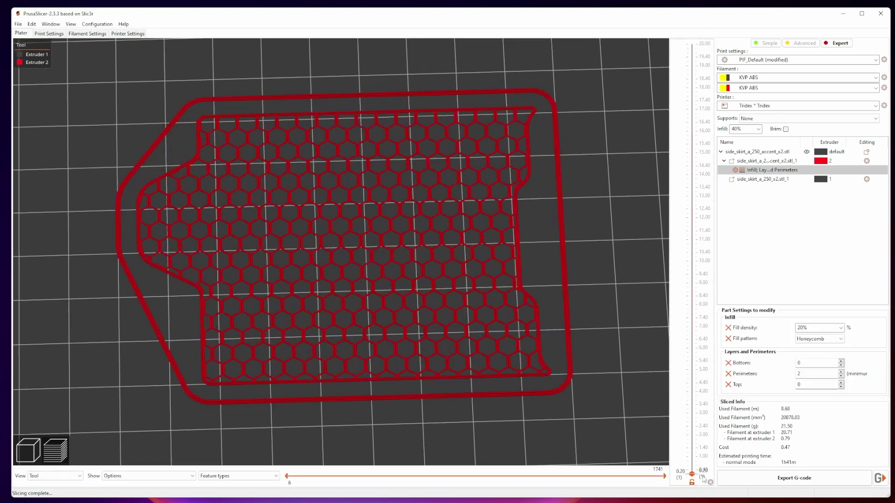
scroll(697, 470, up, 2)
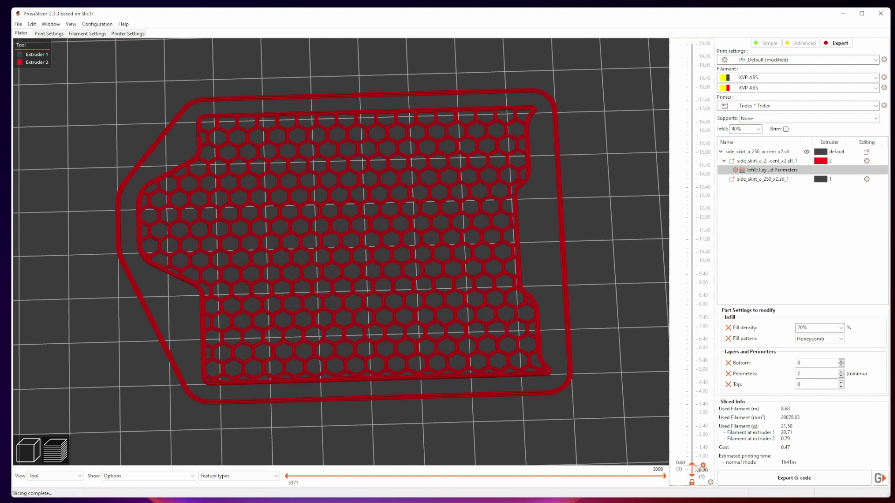
scroll(697, 464, up, 2)
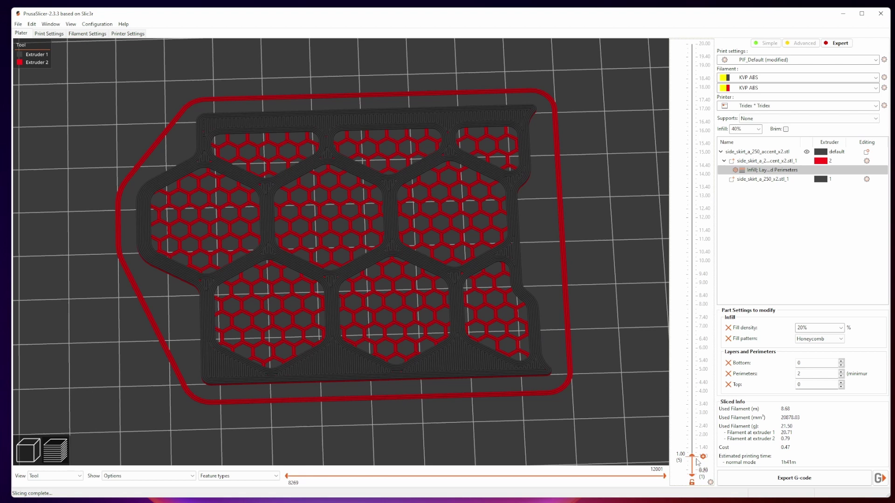
mouse_move(698, 462)
mouse_down()
mouse_move(679, 129)
mouse_move(686, 463)
mouse_up()
drag(692, 460, 691, 44)
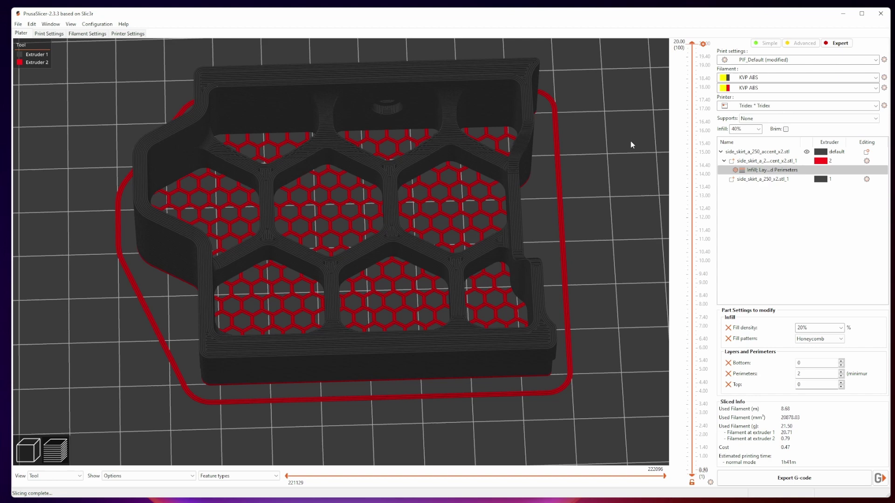
Clear the plate and load side_skirt_a_250_accent_x2.stl
click(28, 450)
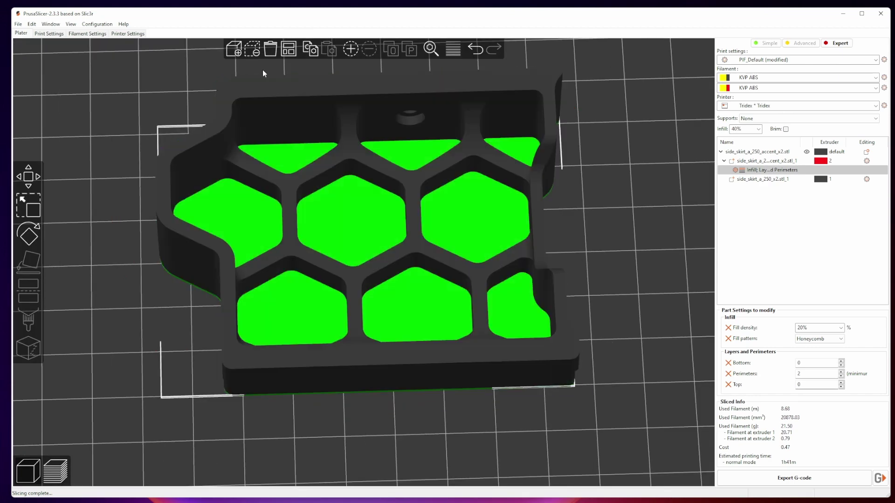
click(270, 49)
key(Return)
click(234, 49)
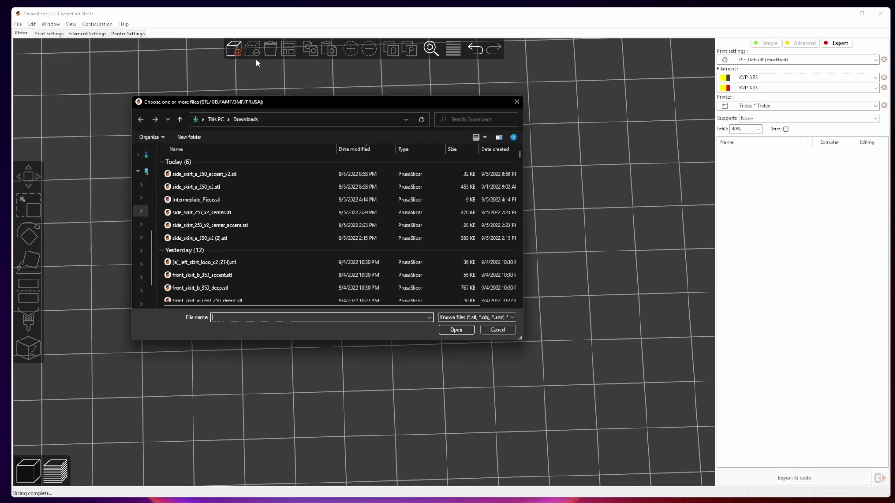
double_click(222, 174)
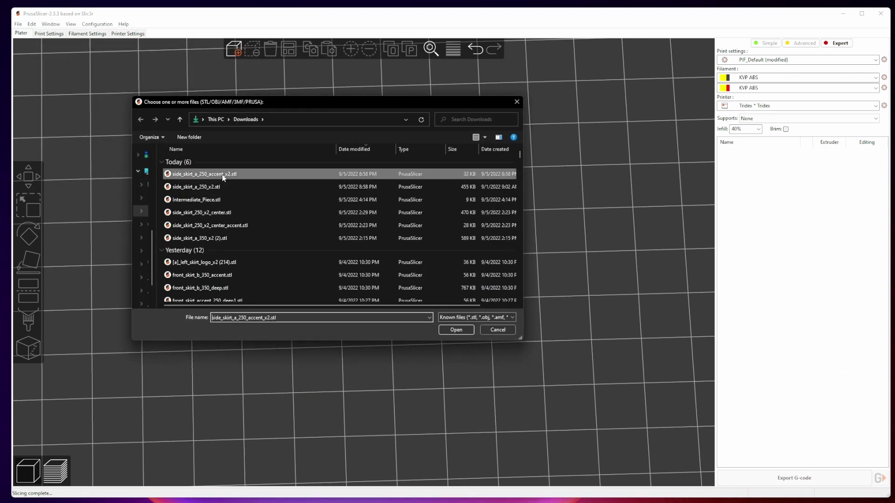
Lay the accent piece flat on its broad face and view the plate from above
click(419, 257)
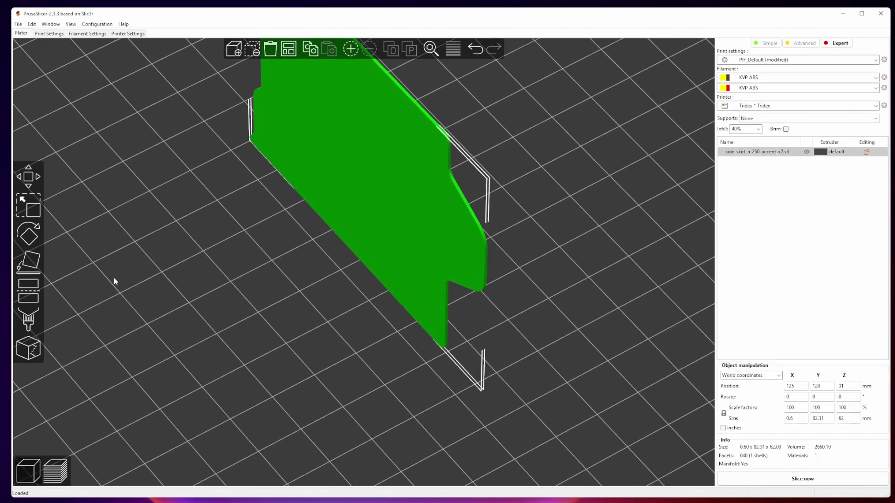
click(28, 261)
click(364, 247)
drag(615, 254, 591, 265)
key(1)
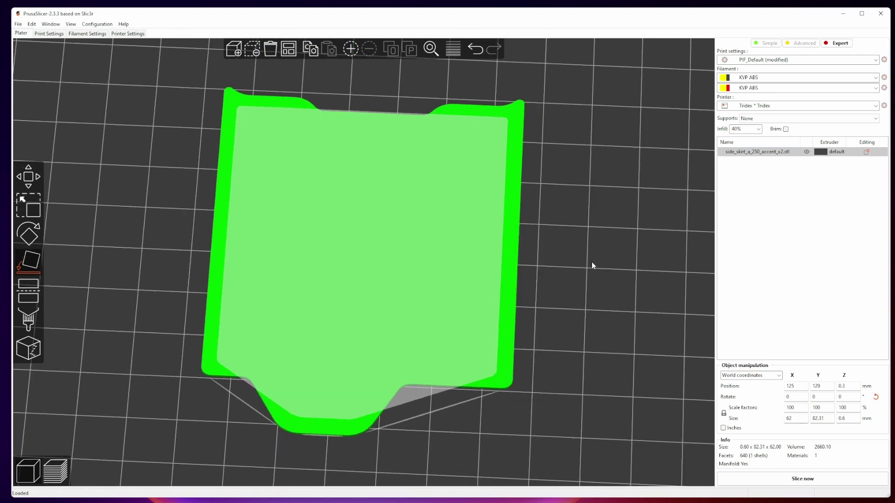
Rotate the accent piece 270° about Z and slice it
key(r)
scroll(644, 247, down, 5)
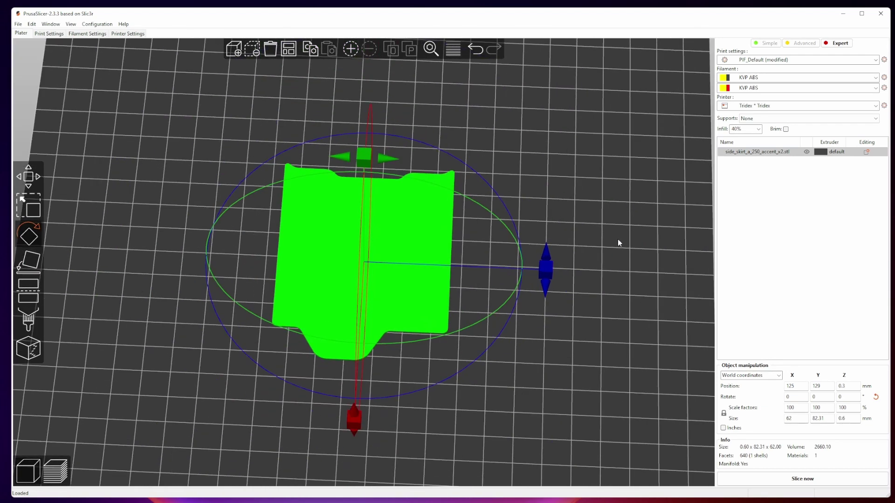
drag(543, 268, 367, 405)
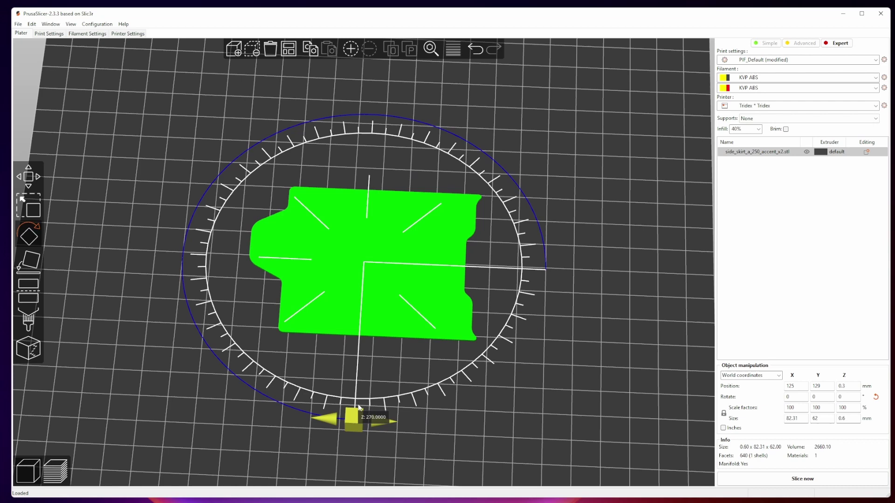
key(m)
click(615, 343)
scroll(365, 258, up, 3)
click(384, 262)
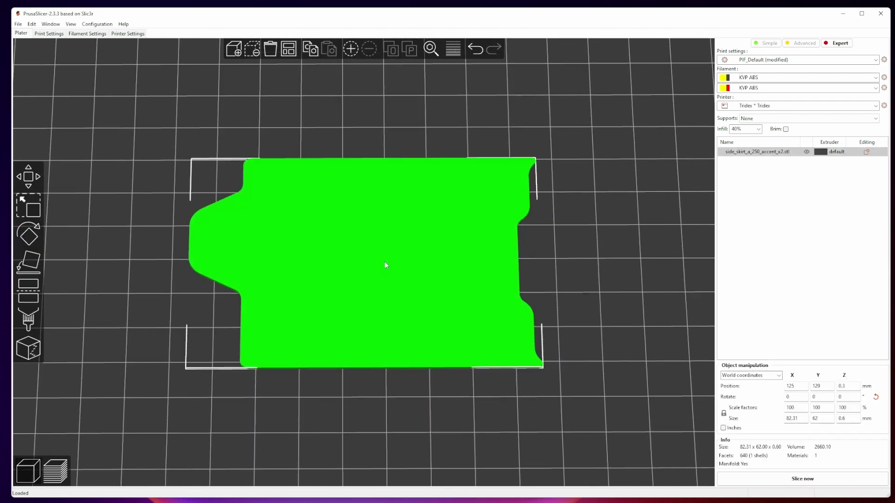
key(ctrl+r)
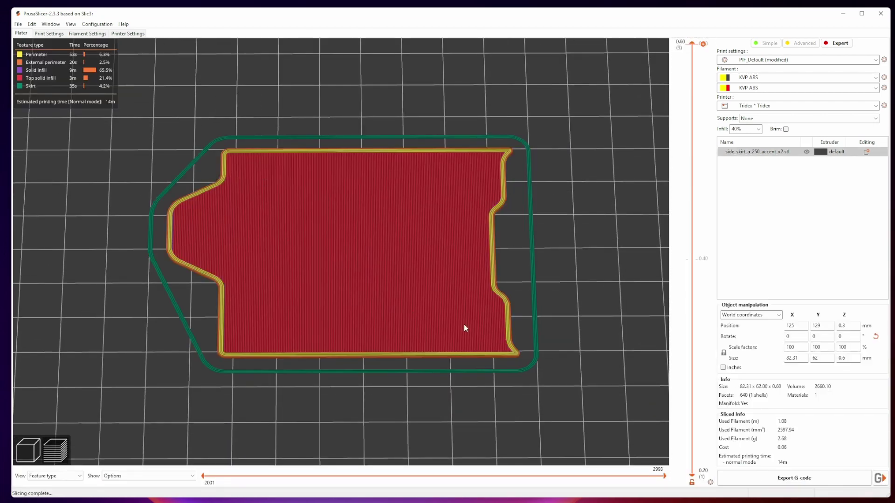
Colour the preview by Tool and assign the accent piece to the red extruder 2
click(54, 476)
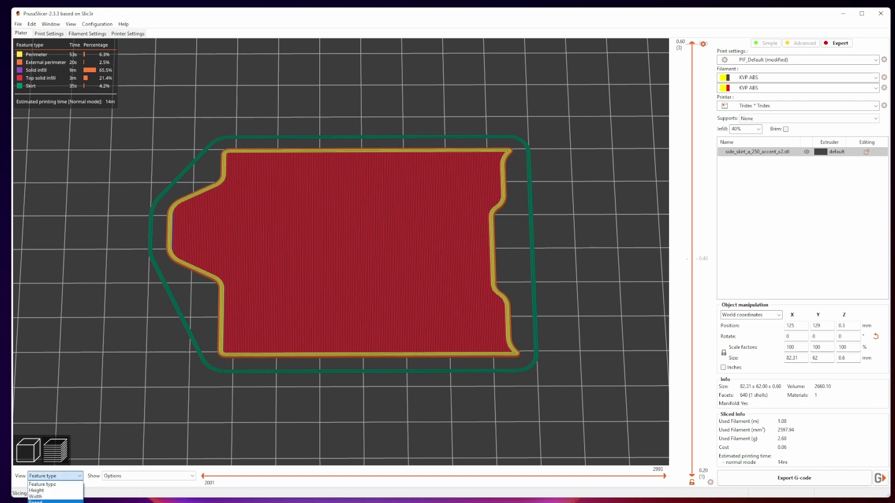
click(42, 484)
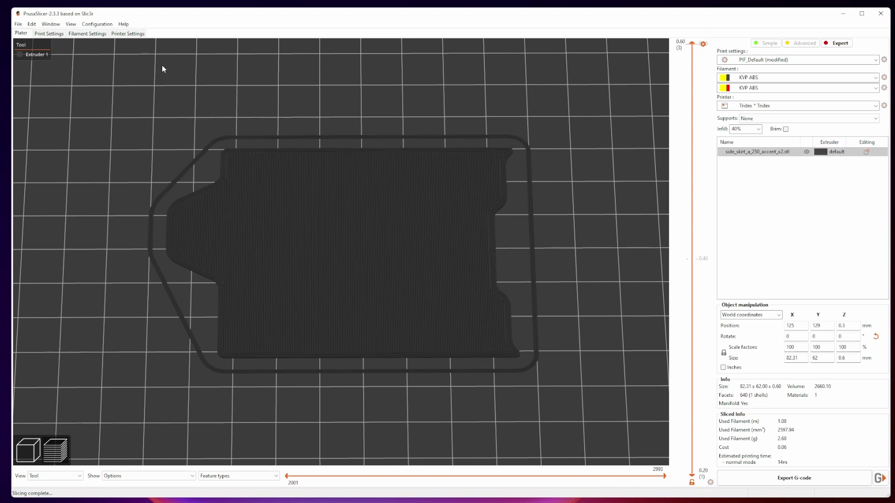
click(830, 152)
click(842, 152)
click(830, 180)
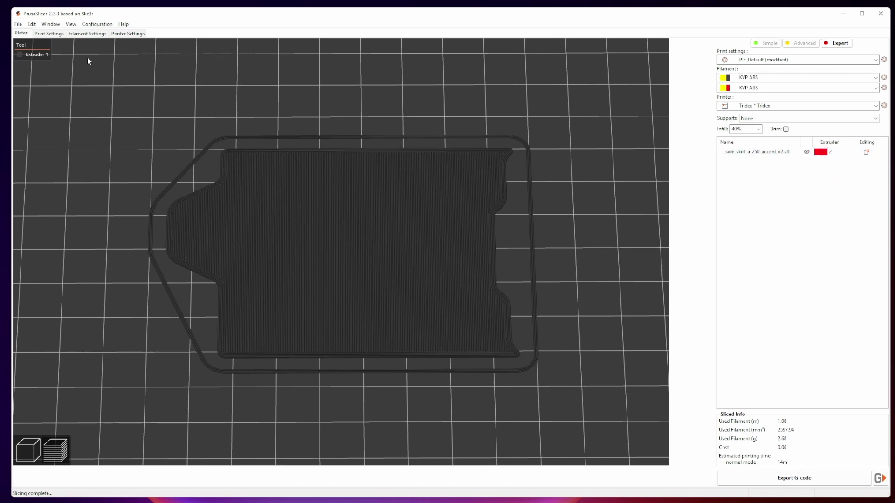
click(55, 34)
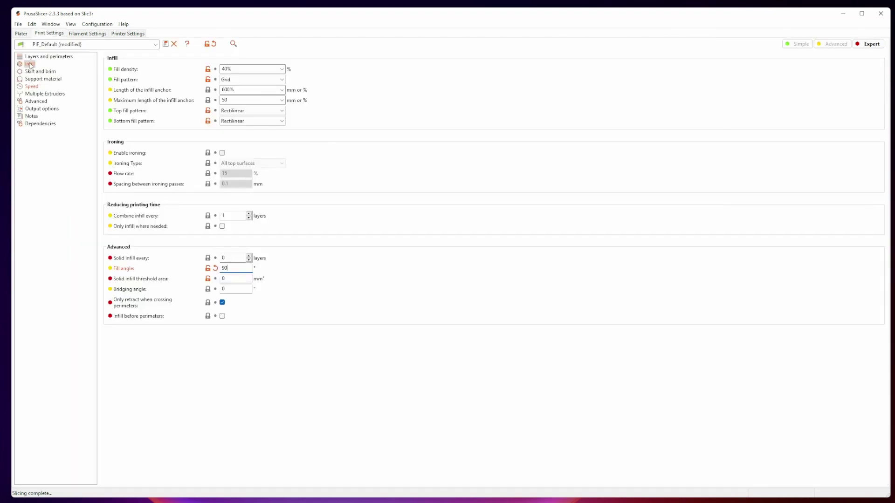
Set the print's fill density to 20% with the Honeycomb fill pattern
click(281, 69)
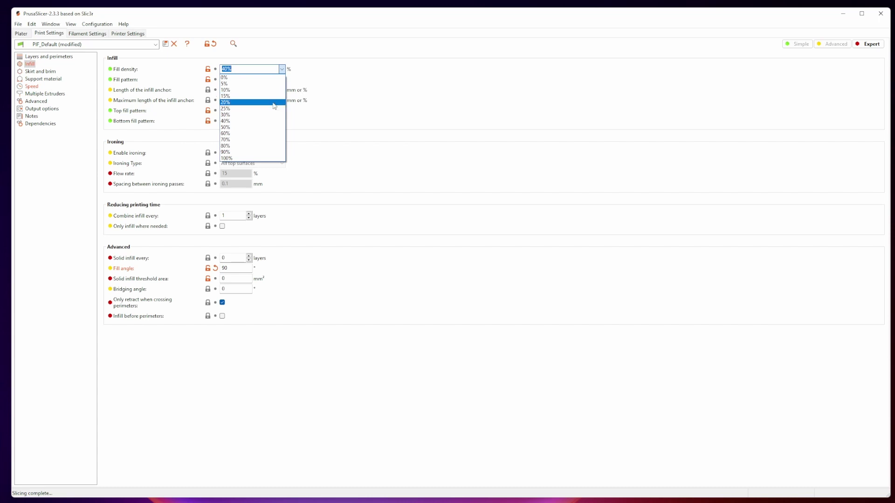
click(274, 103)
click(273, 80)
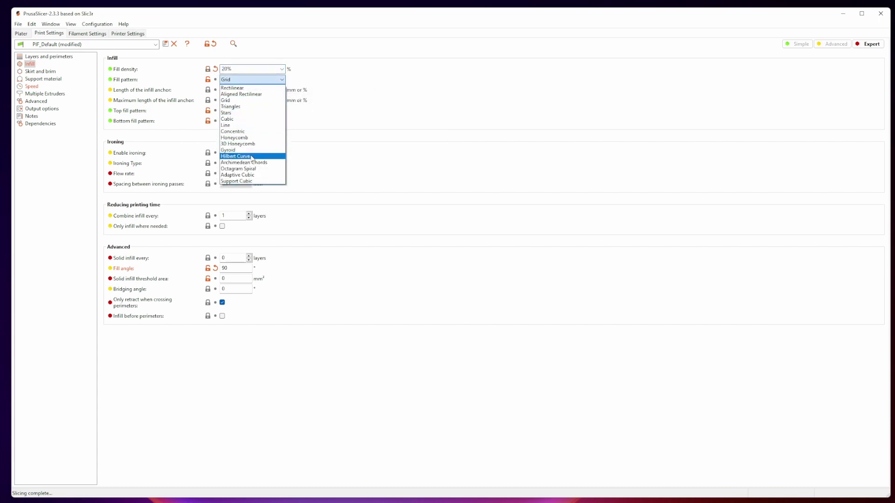
click(249, 137)
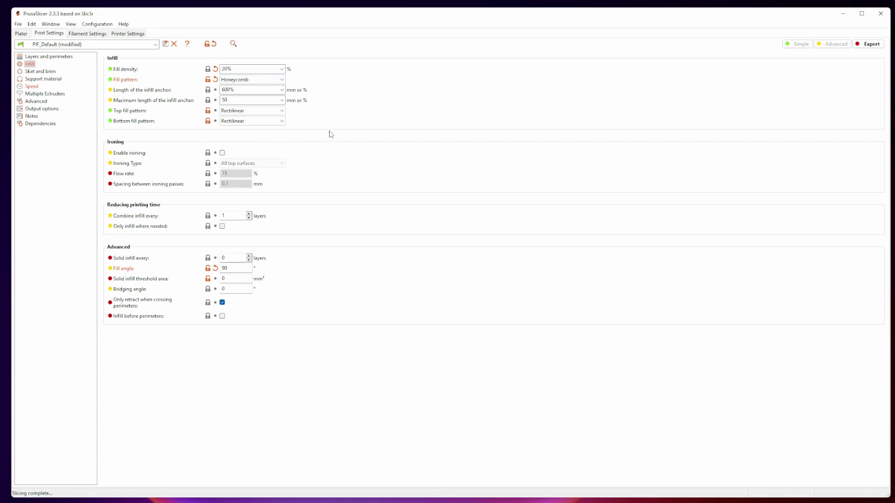
Under Layers and perimeters, set 2 perimeters and 0 top solid layers
click(49, 56)
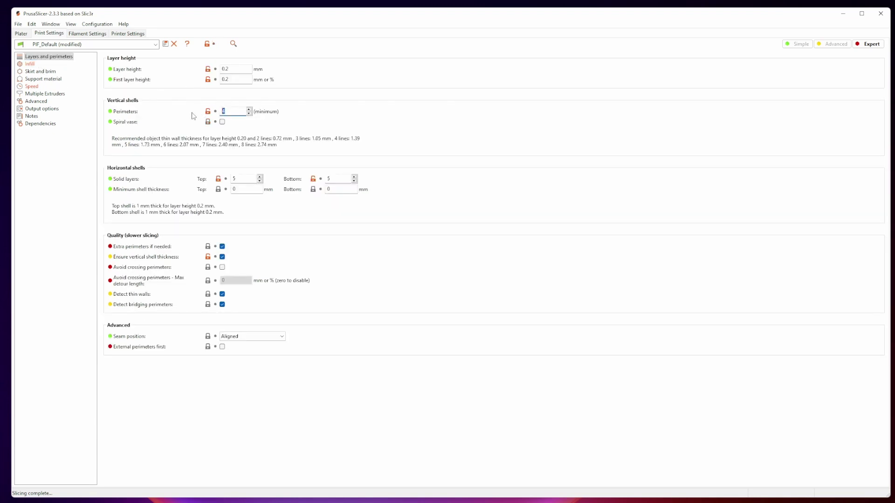
text(2)
key(Tab)
text(0)
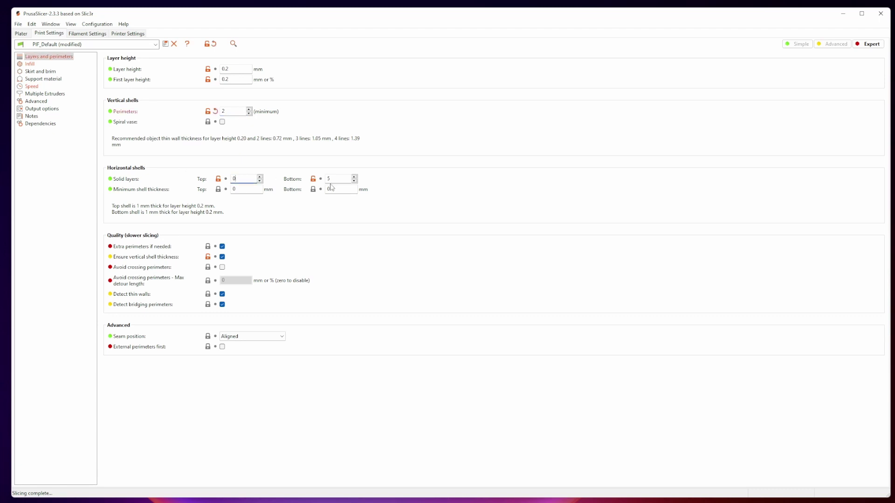
key(Tab)
Set bottom solid layers to 0 and return to the plate to reslice the accent piece
text(0)
click(21, 33)
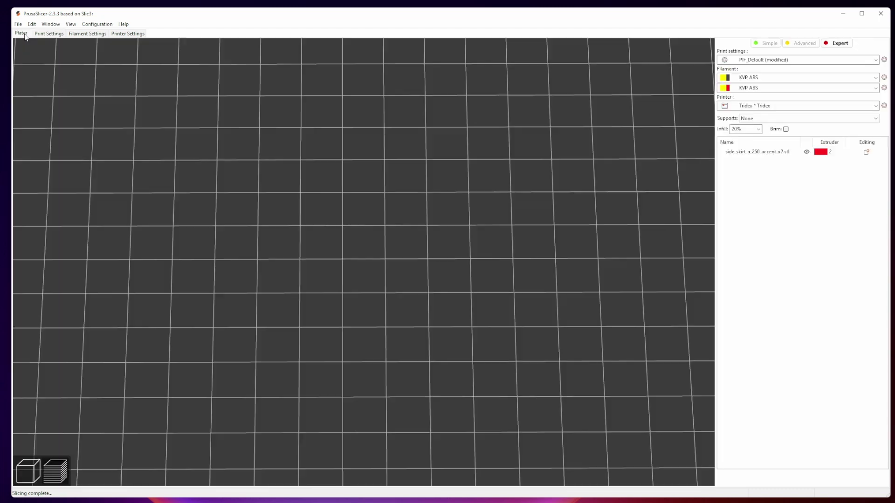